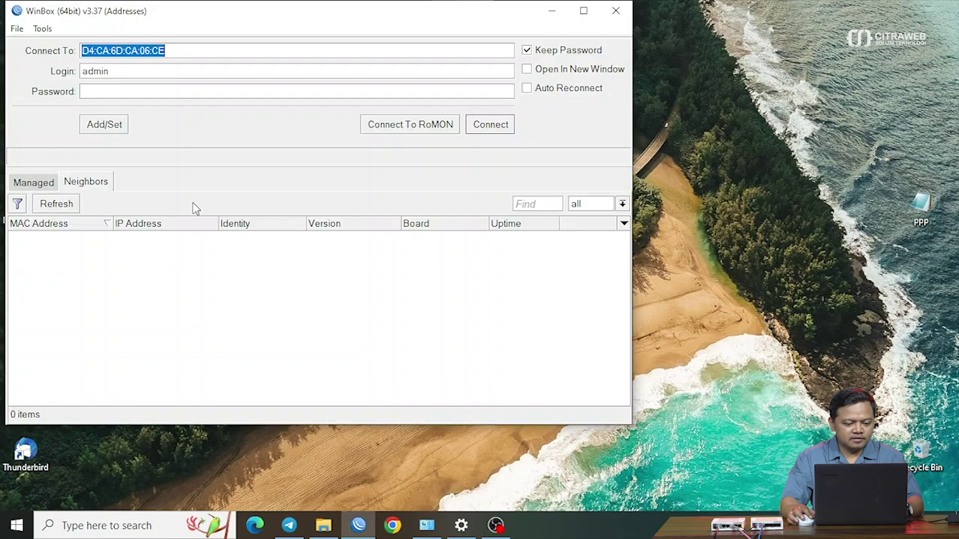
# Step: Connect to the router at D4:CA:6D:CA:06:CE as admin and start a new VLAN interface
pyautogui.click(495, 125)
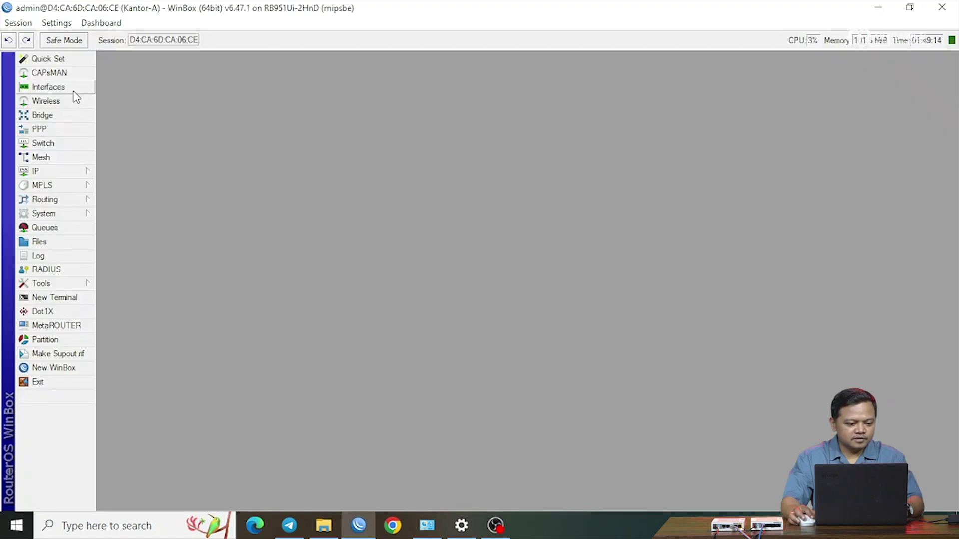
pyautogui.click(74, 90)
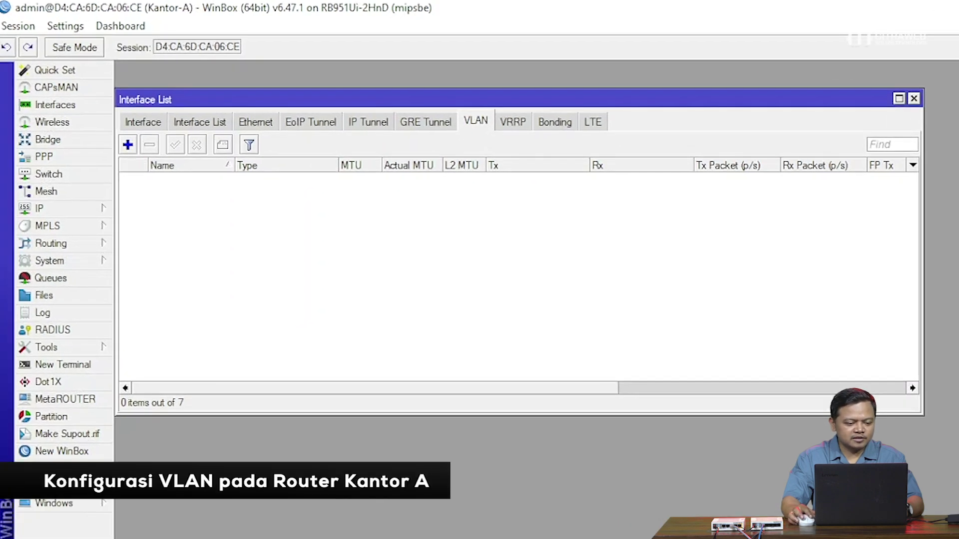
pyautogui.click(127, 145)
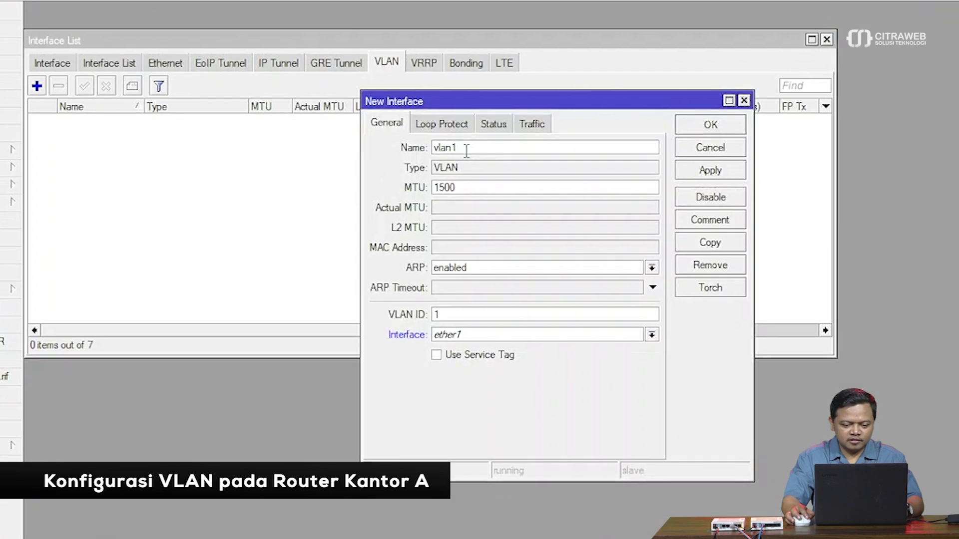
# Step: Name the new VLAN interface vlan10, give it VLAN ID 10 on eoip-tunnel1, and save it
pyautogui.click(466, 148)
pyautogui.write('0')
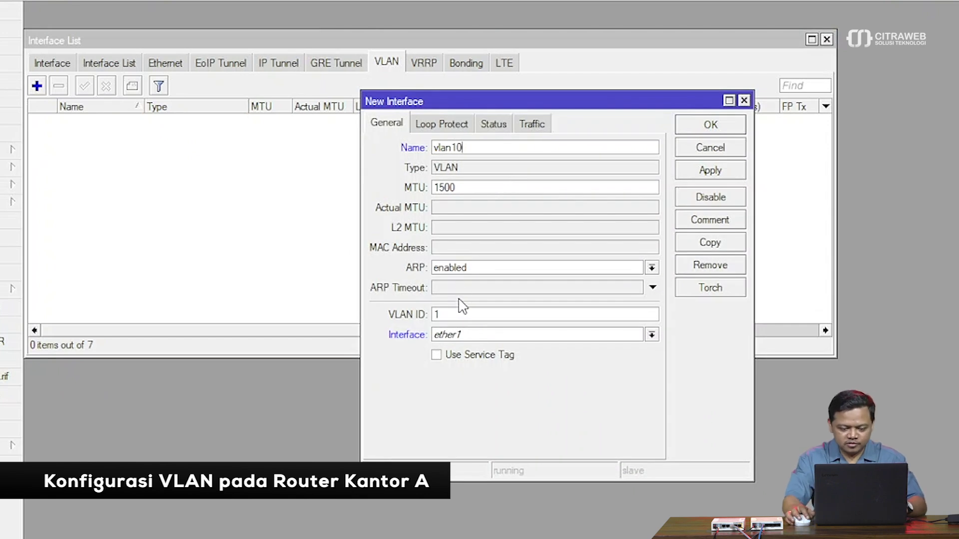
pyautogui.write('0')
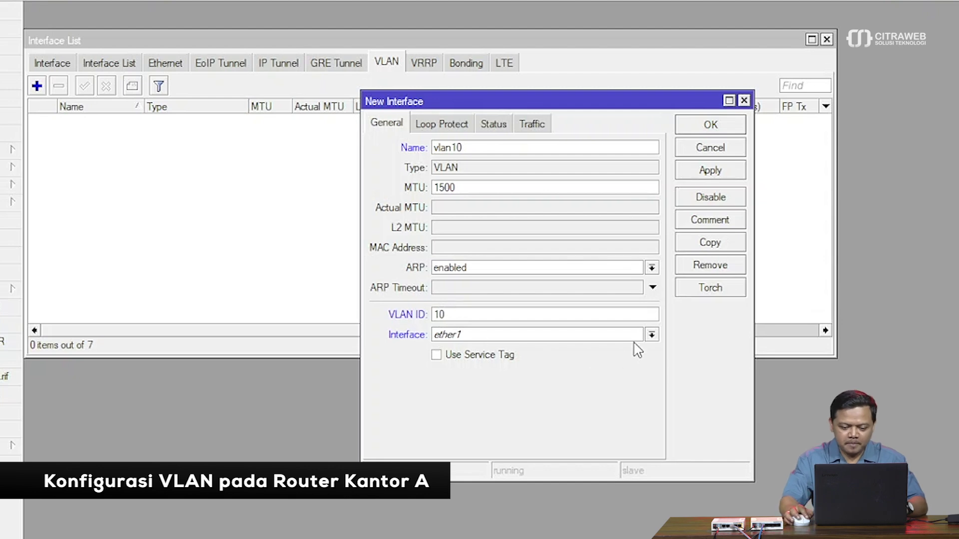
pyautogui.click(651, 334)
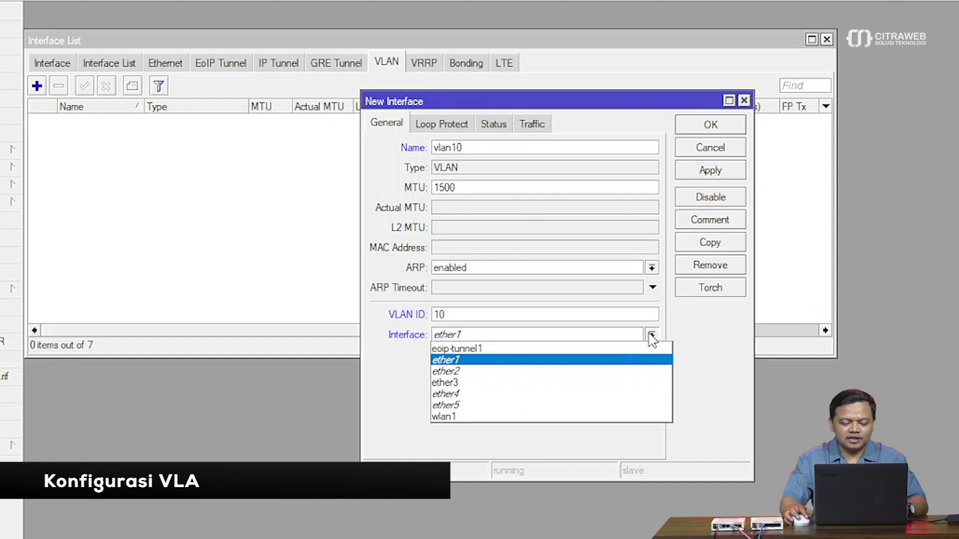
pyautogui.click(609, 350)
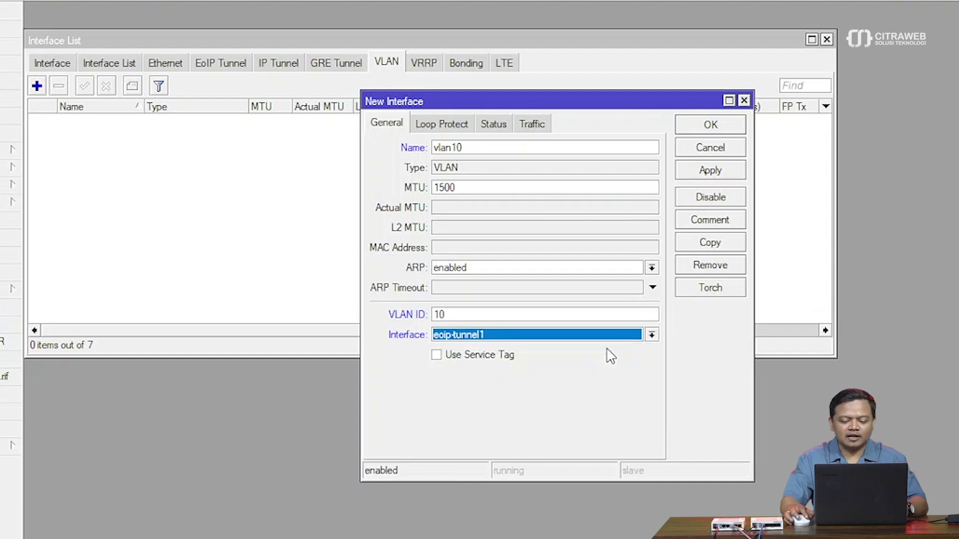
pyautogui.click(709, 173)
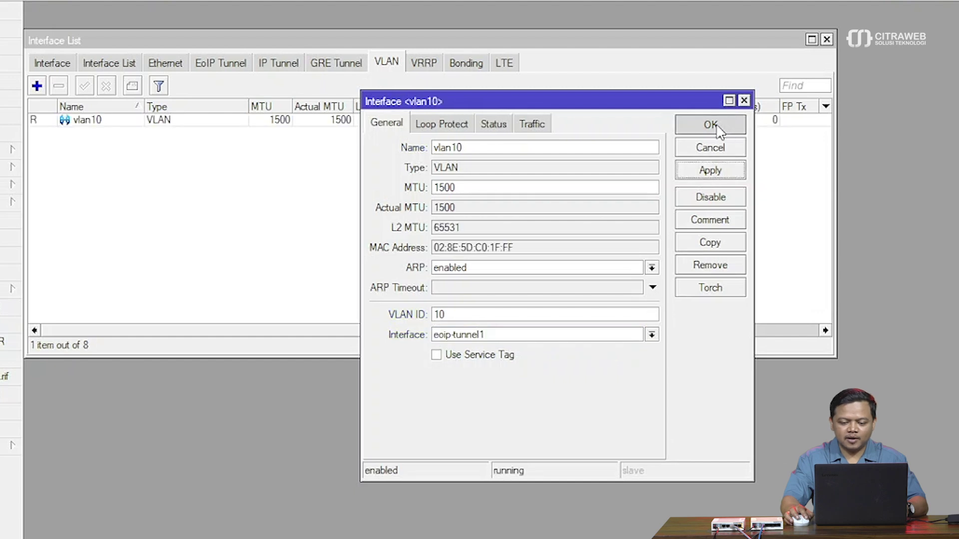
pyautogui.click(711, 125)
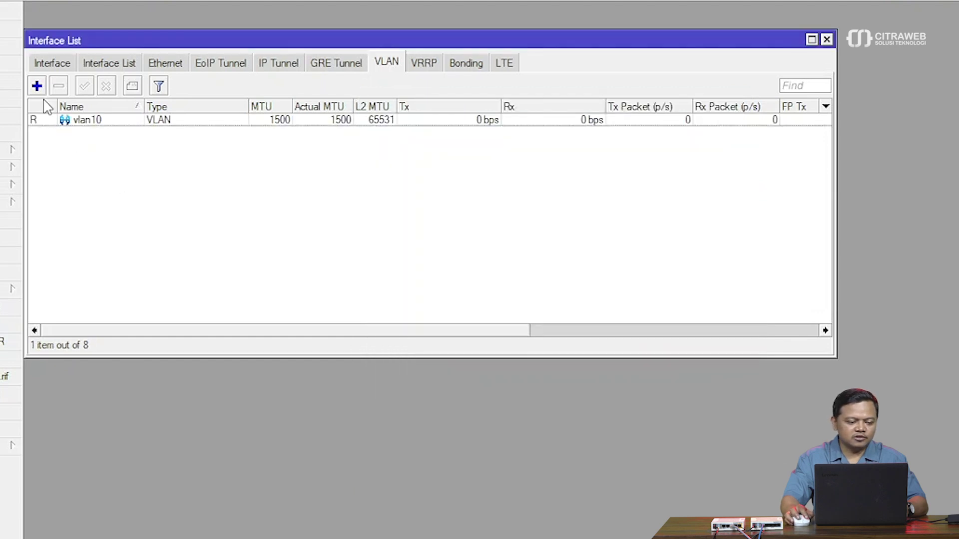
# Step: Add a second VLAN interface named vlan20 with VLAN ID 20 on eoip-tunnel1, and close the interface list
pyautogui.click(37, 86)
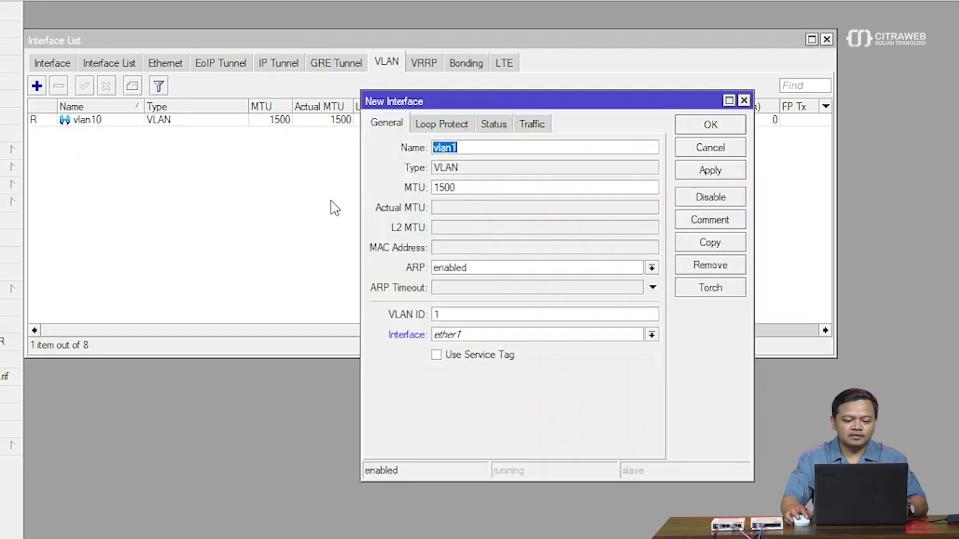
pyautogui.click(463, 150)
pyautogui.press('BackSpace')
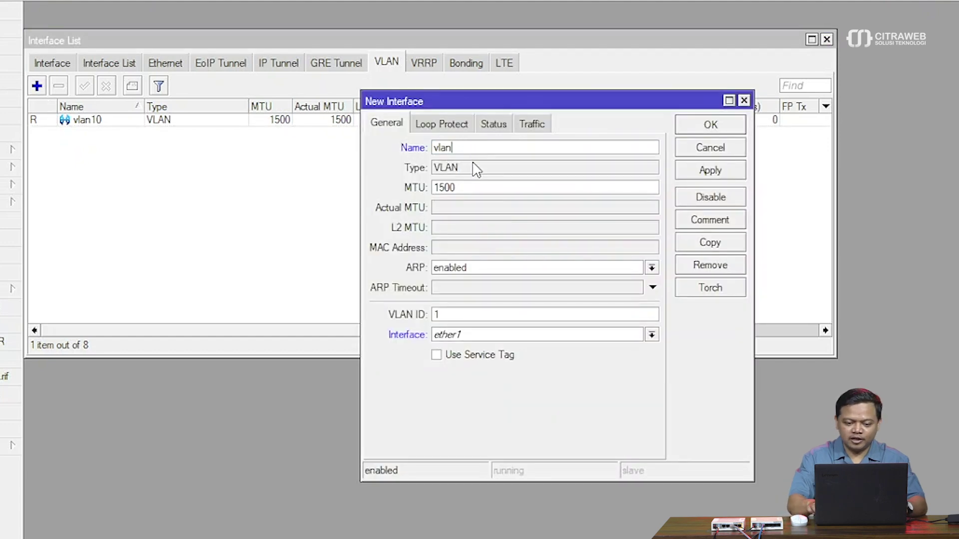
pyautogui.click(453, 314)
pyautogui.press('BackSpace')
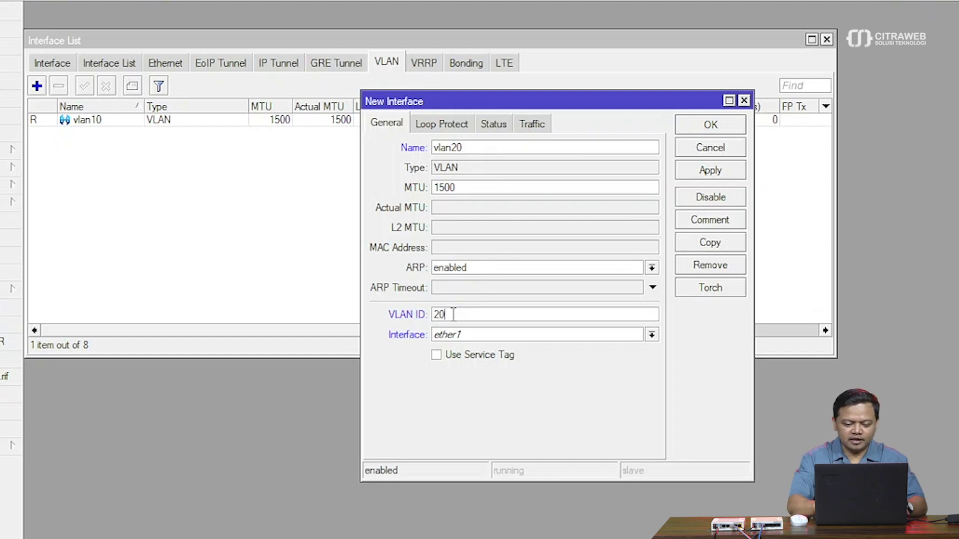
pyautogui.click(652, 336)
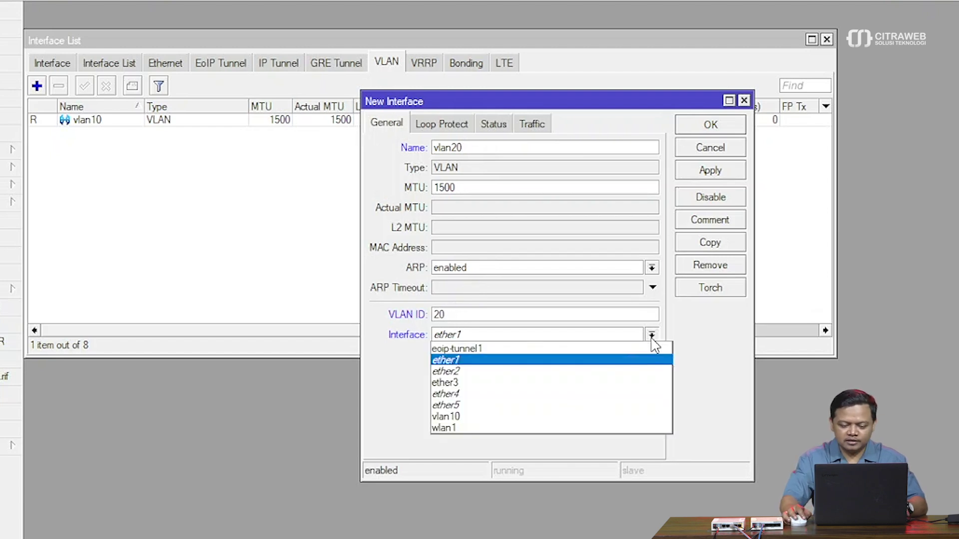
pyautogui.click(589, 348)
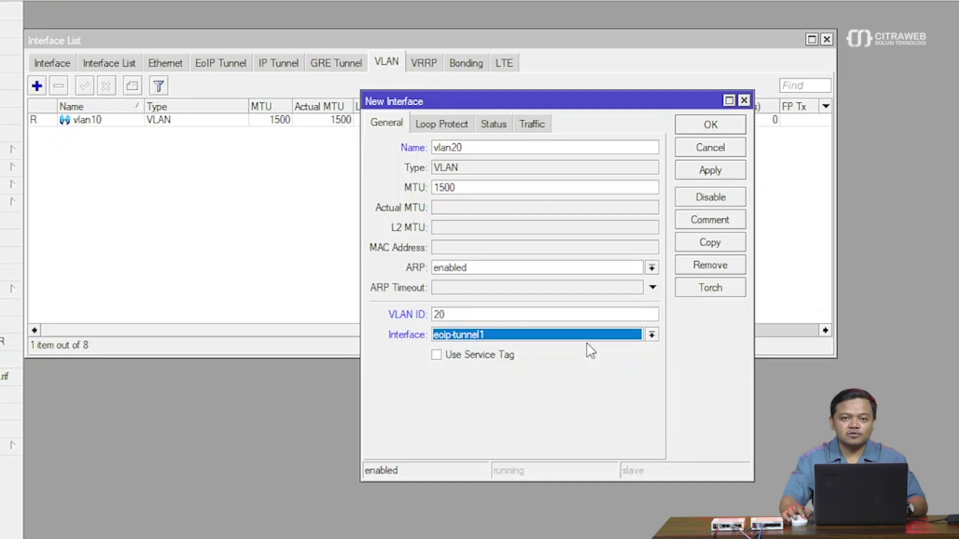
pyautogui.click(709, 170)
pyautogui.click(715, 128)
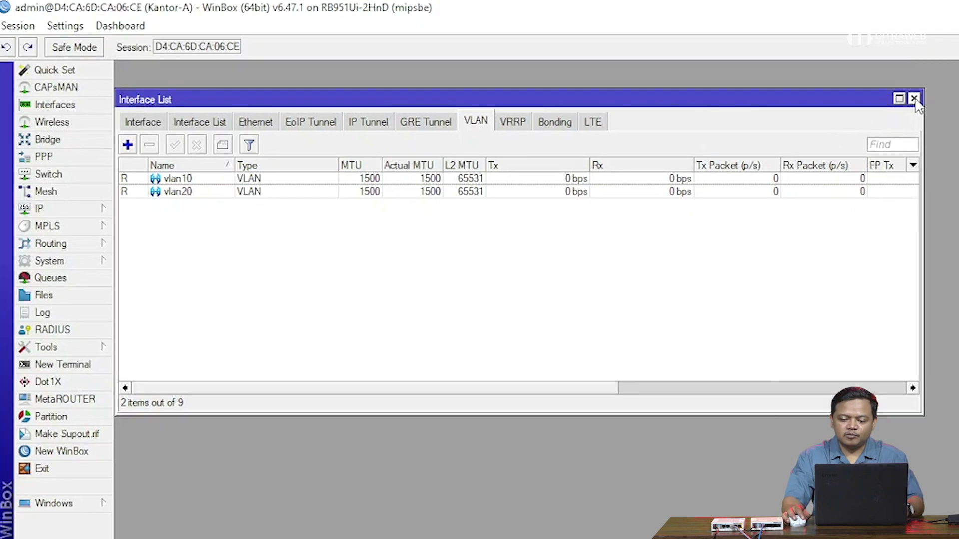
pyautogui.click(827, 39)
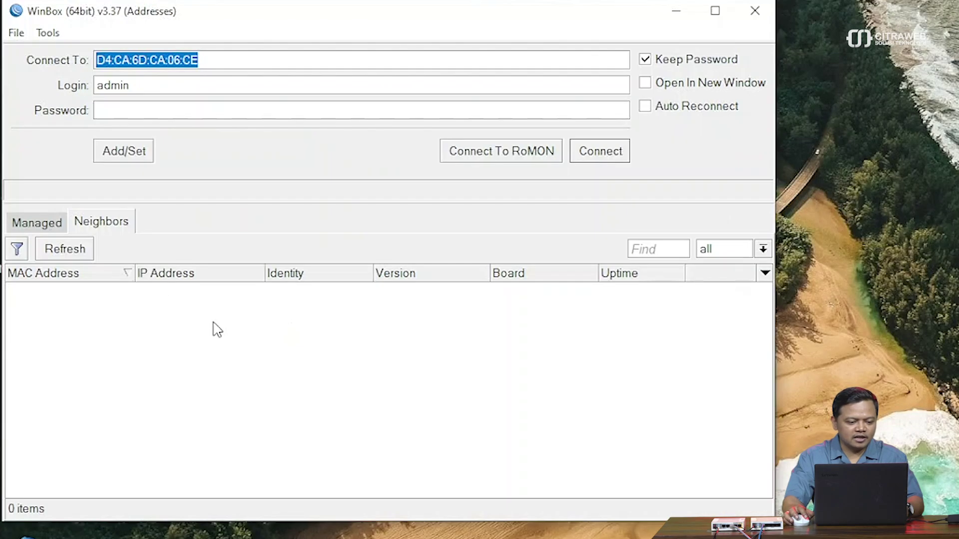
# Step: Connect to the router at 192.168.75.32 as admin and dismiss the password change request
pyautogui.click(211, 55)
pyautogui.press('BackSpace')
pyautogui.press('BackSpace')
pyautogui.press('BackSpace')
pyautogui.press('BackSpace')
pyautogui.press('BackSpace')
pyautogui.press('BackSpace')
pyautogui.press('BackSpace')
pyautogui.press('BackSpace')
pyautogui.press('BackSpace')
pyautogui.press('BackSpace')
pyautogui.press('BackSpace')
pyautogui.press('BackSpace')
pyautogui.press('BackSpace')
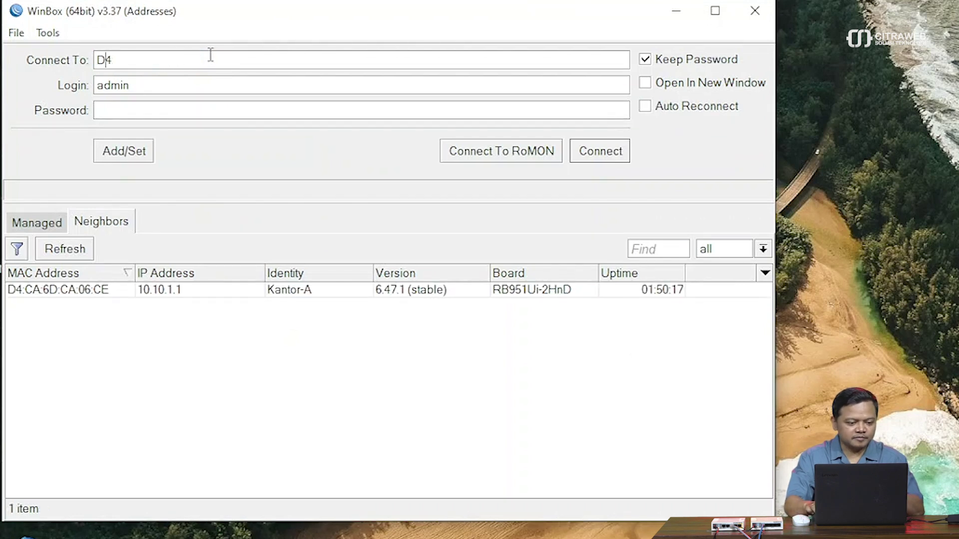
pyautogui.write('192.168.75.32')
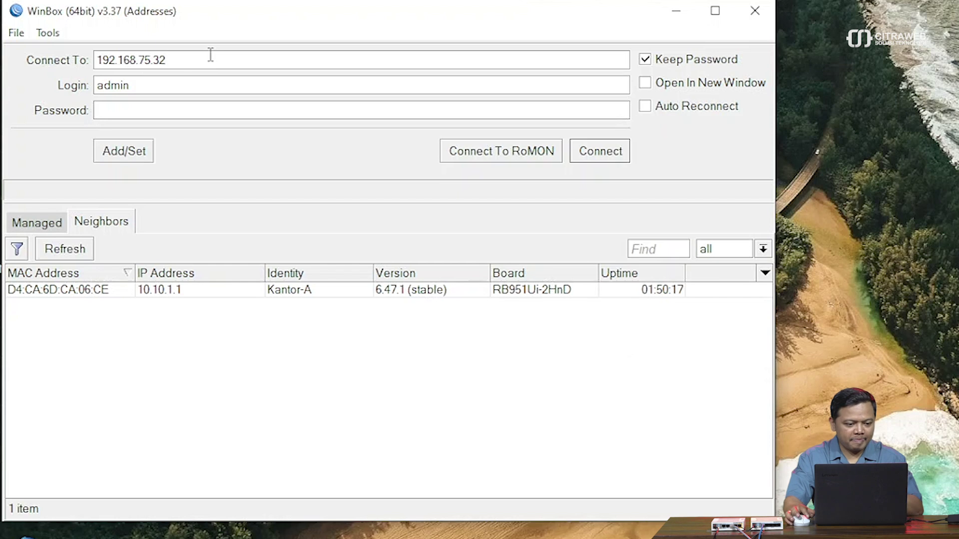
pyautogui.click(597, 160)
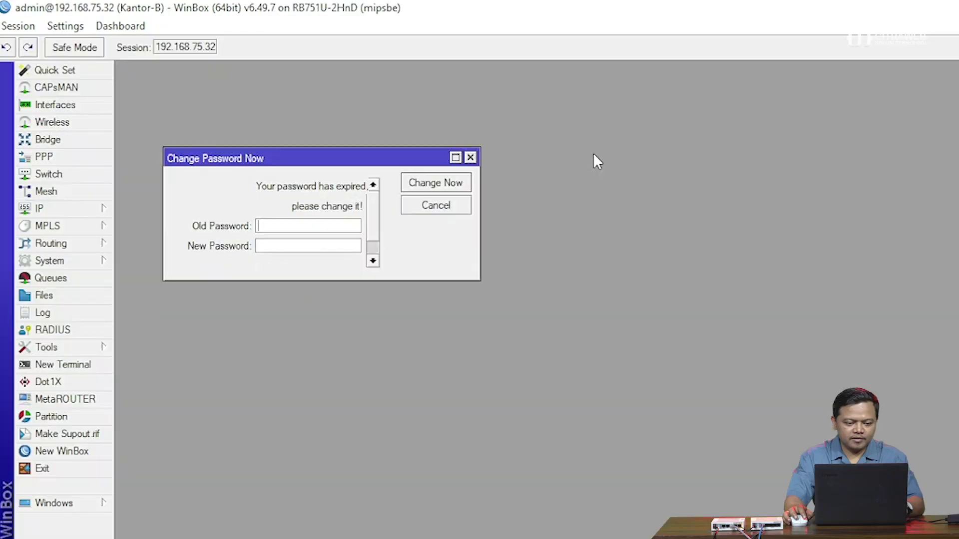
pyautogui.click(470, 157)
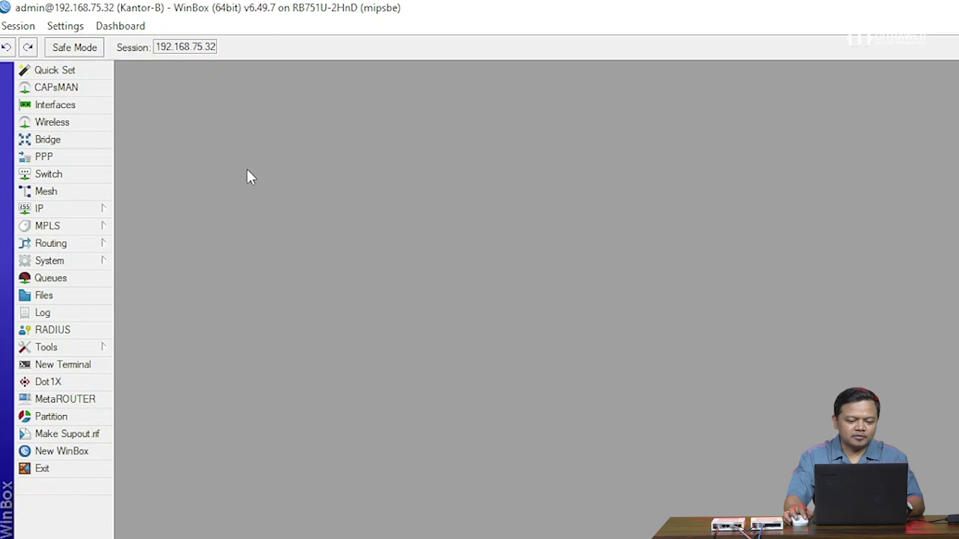
# Step: Create a VLAN interface named vlan10 with VLAN ID 10 on eoip-tunnel1 on the Kantor-B router
pyautogui.click(73, 113)
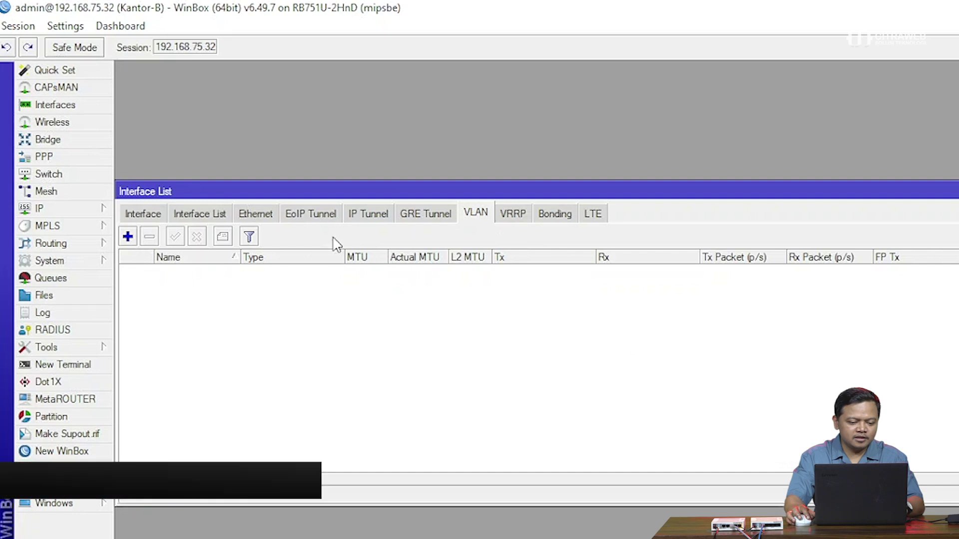
pyautogui.click(132, 238)
pyautogui.click(559, 205)
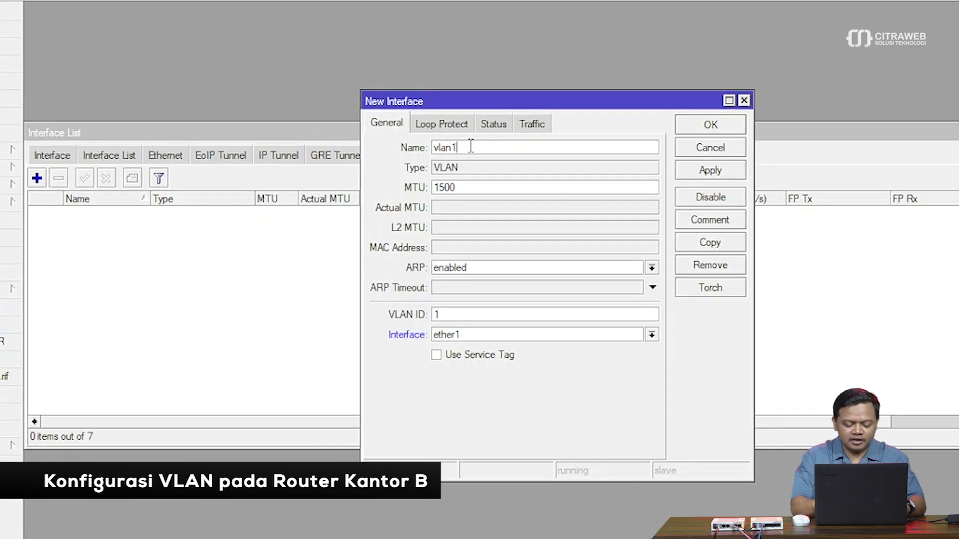
pyautogui.write('0')
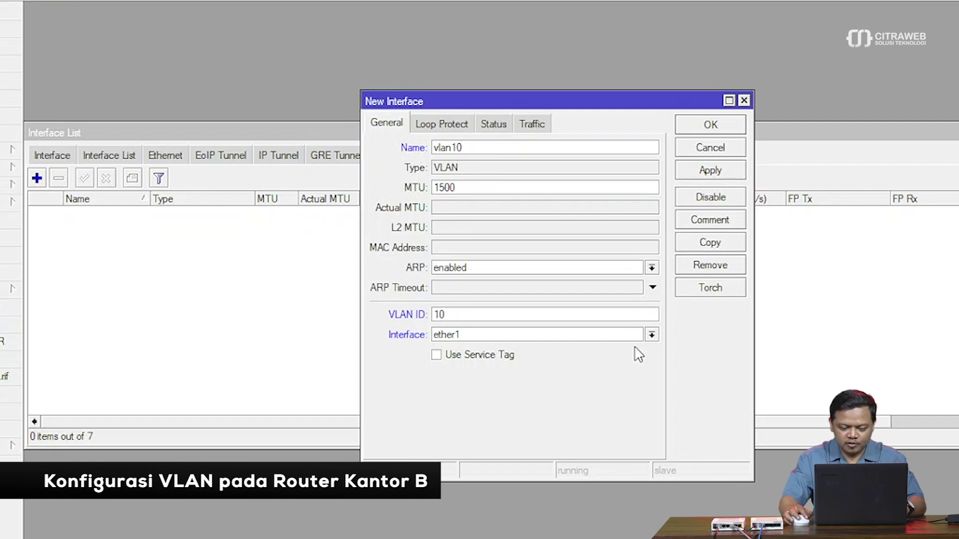
pyautogui.click(652, 336)
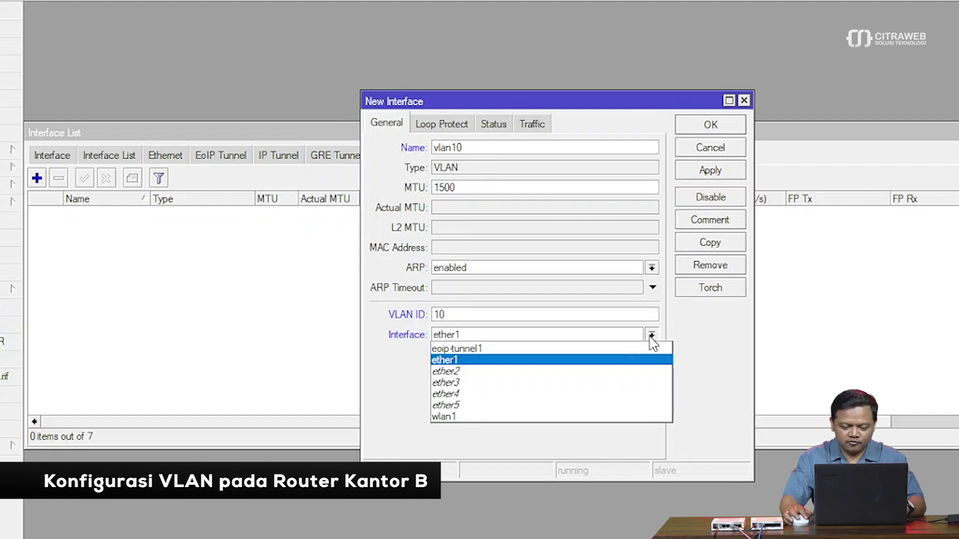
pyautogui.click(616, 351)
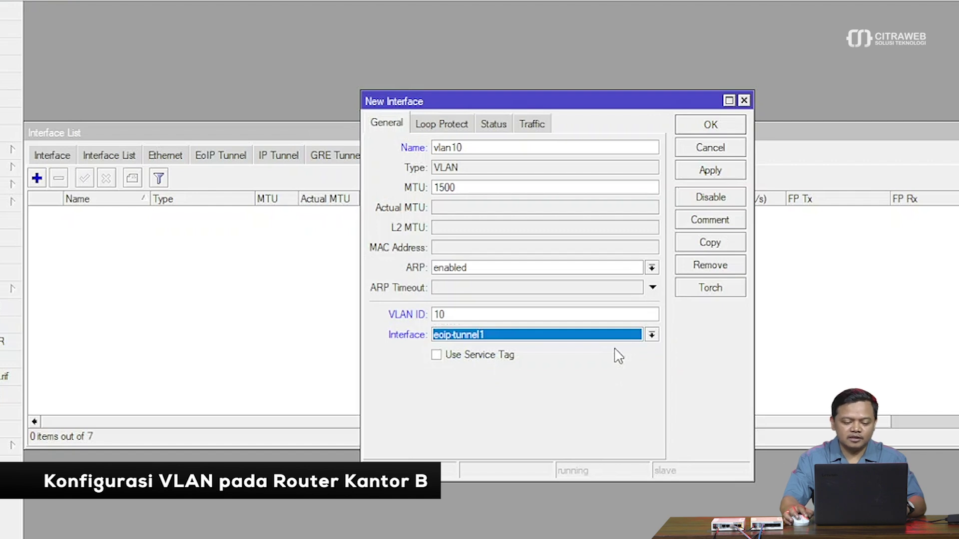
pyautogui.click(713, 172)
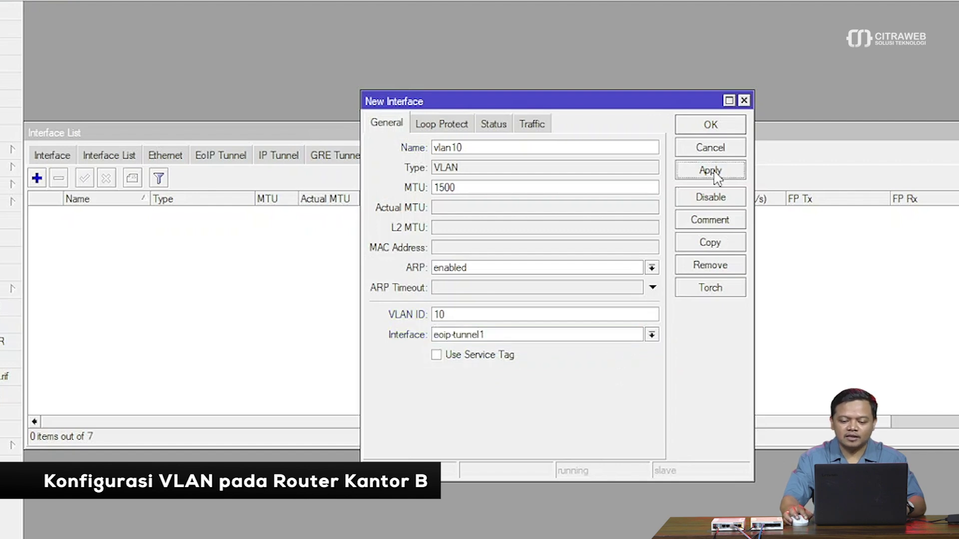
pyautogui.click(720, 131)
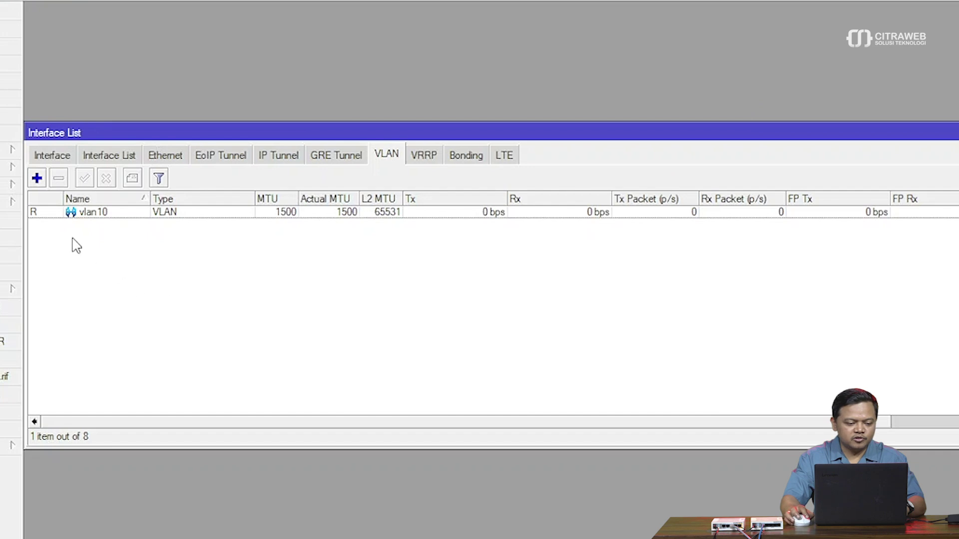
# Step: Create a VLAN interface named vlan20 with VLAN ID 20 on eoip-tunnel1 on the Kantor-B router
pyautogui.click(37, 179)
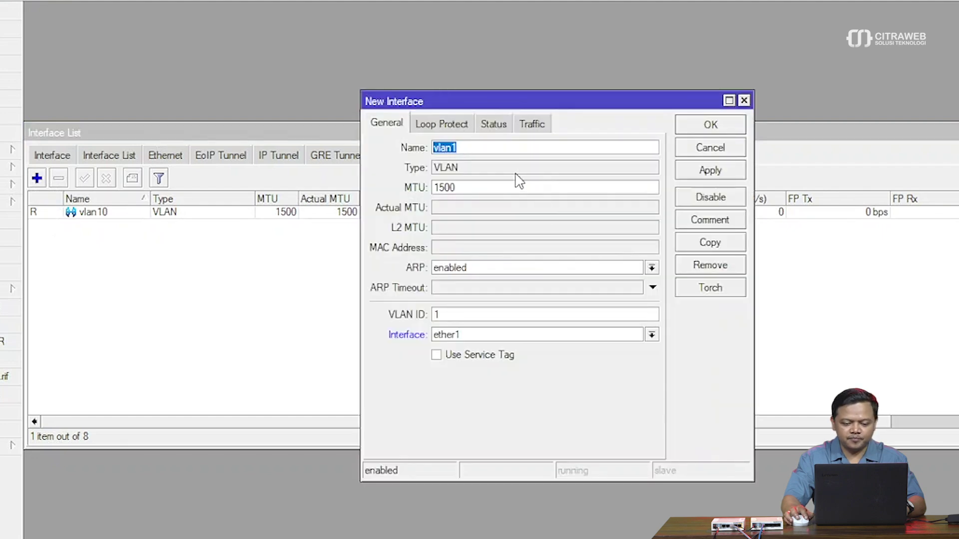
pyautogui.click(483, 150)
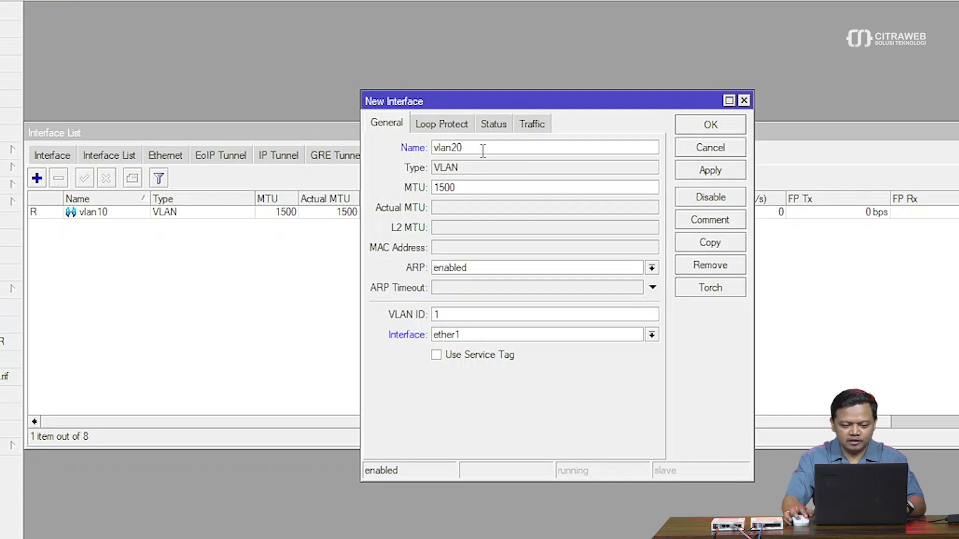
pyautogui.write('20')
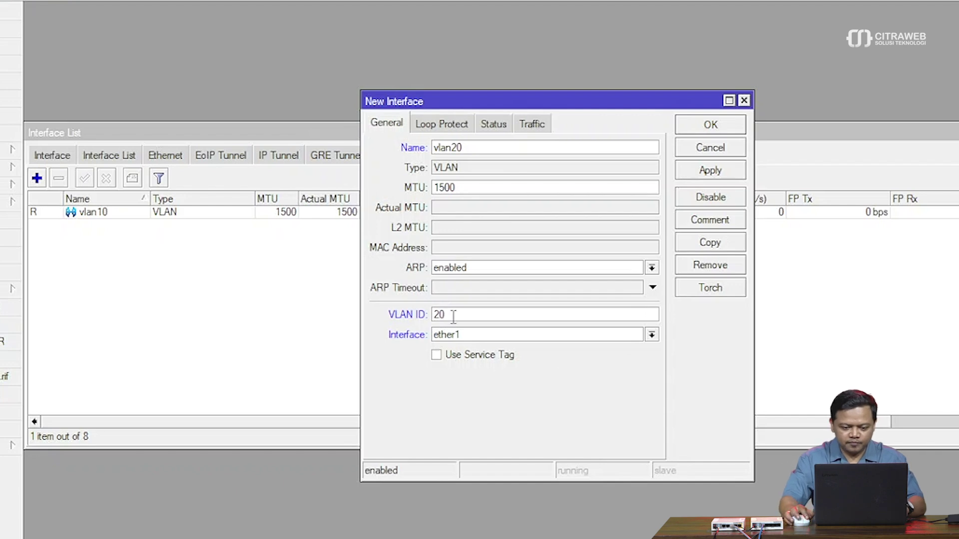
pyautogui.click(650, 334)
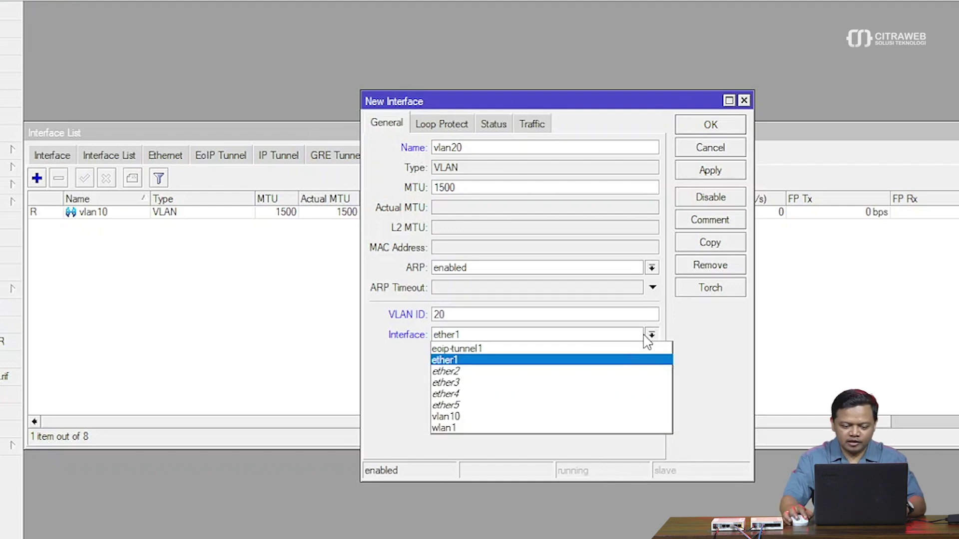
pyautogui.click(608, 349)
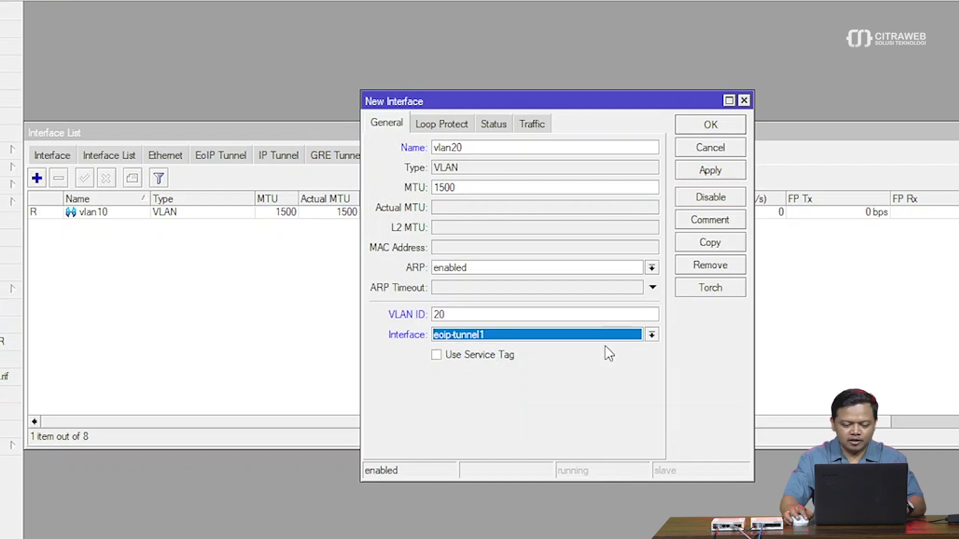
pyautogui.click(722, 173)
pyautogui.click(710, 126)
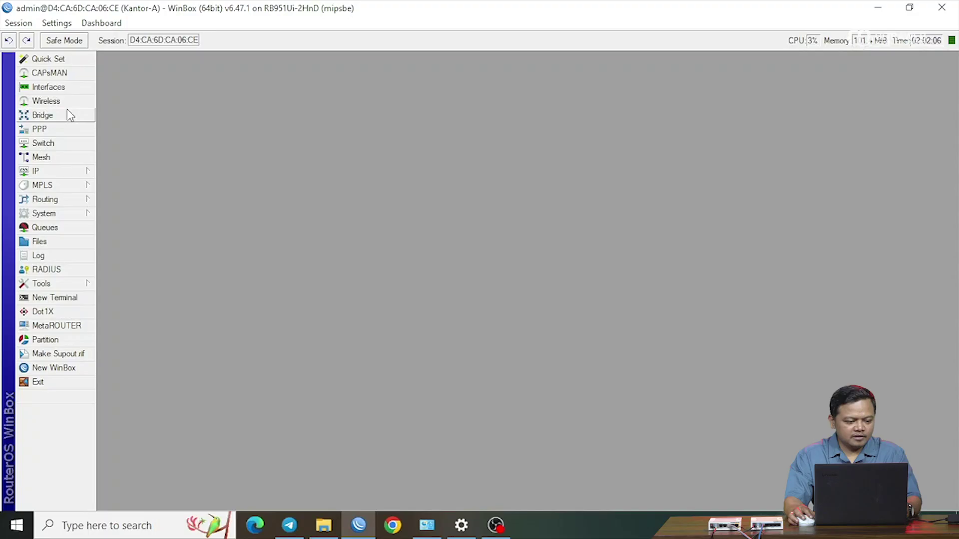
# Step: Create a bridge named bridge-vlan10 on the Kantor-A router
pyautogui.click(67, 113)
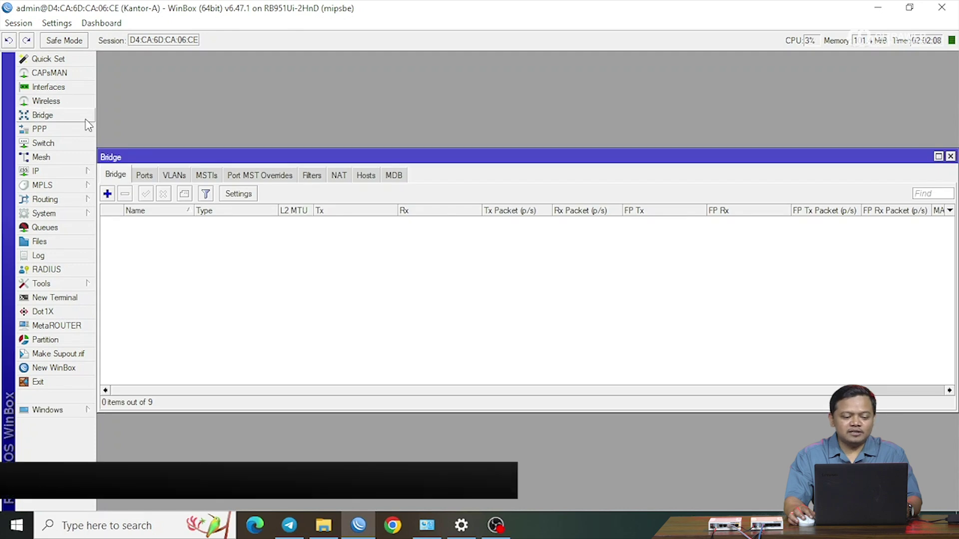
pyautogui.click(112, 195)
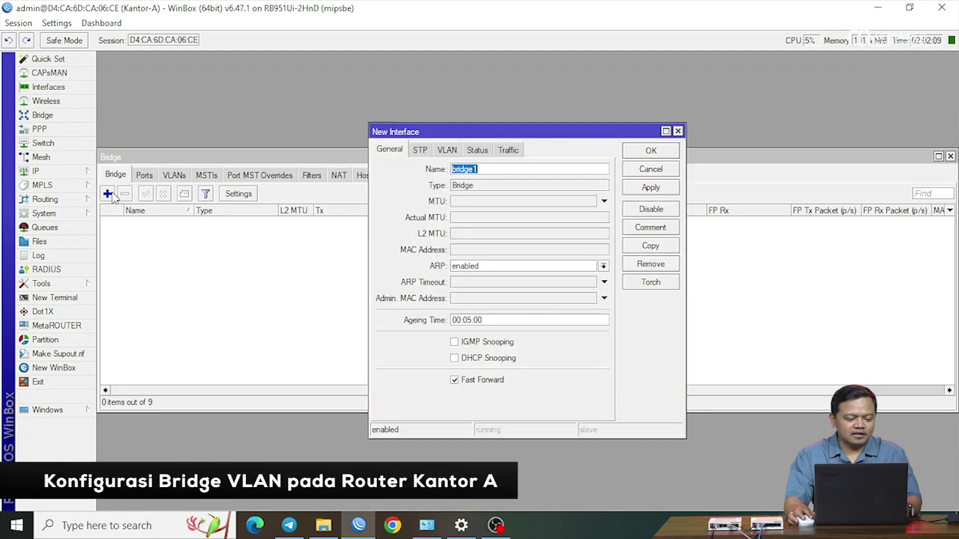
pyautogui.click(490, 168)
pyautogui.press('BackSpace')
pyautogui.write('-')
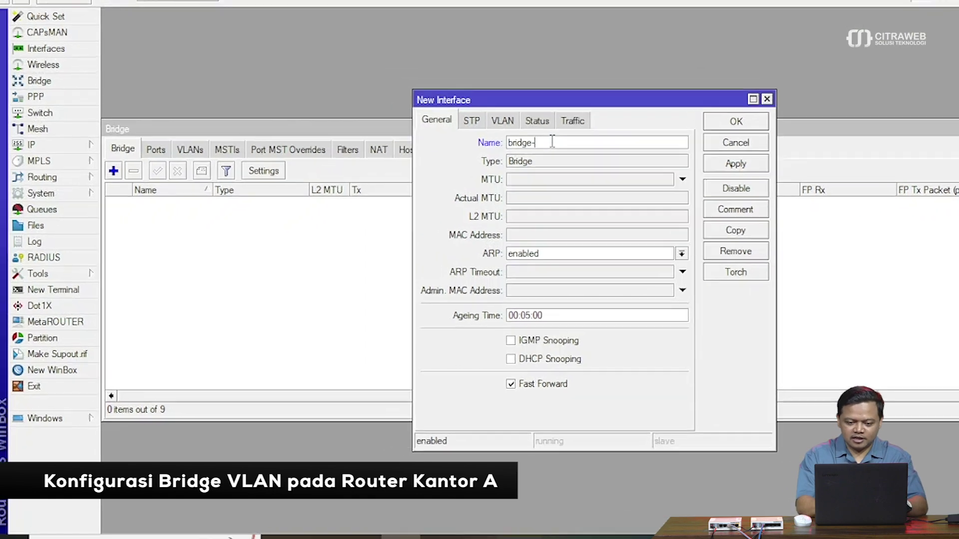
pyautogui.write('val')
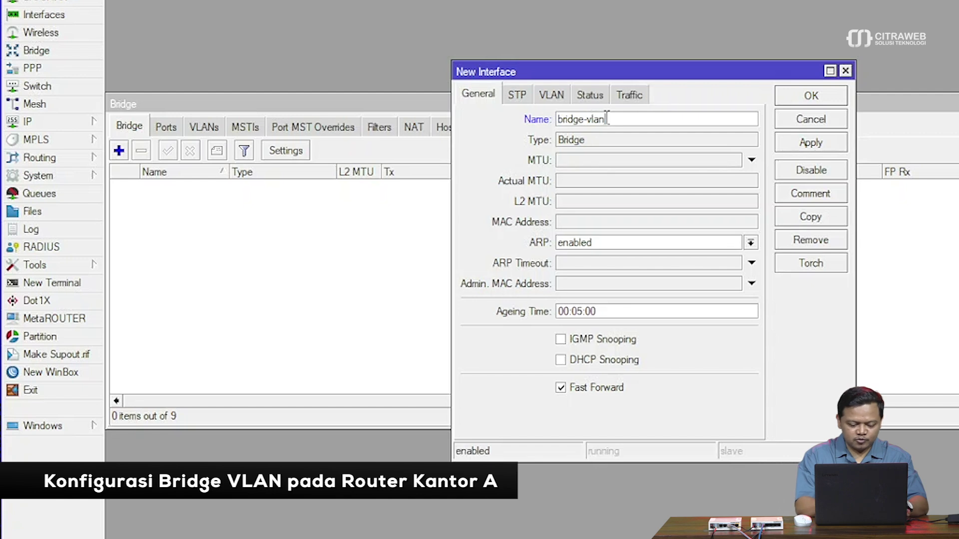
pyautogui.write('n10')
pyautogui.click(801, 144)
pyautogui.click(800, 101)
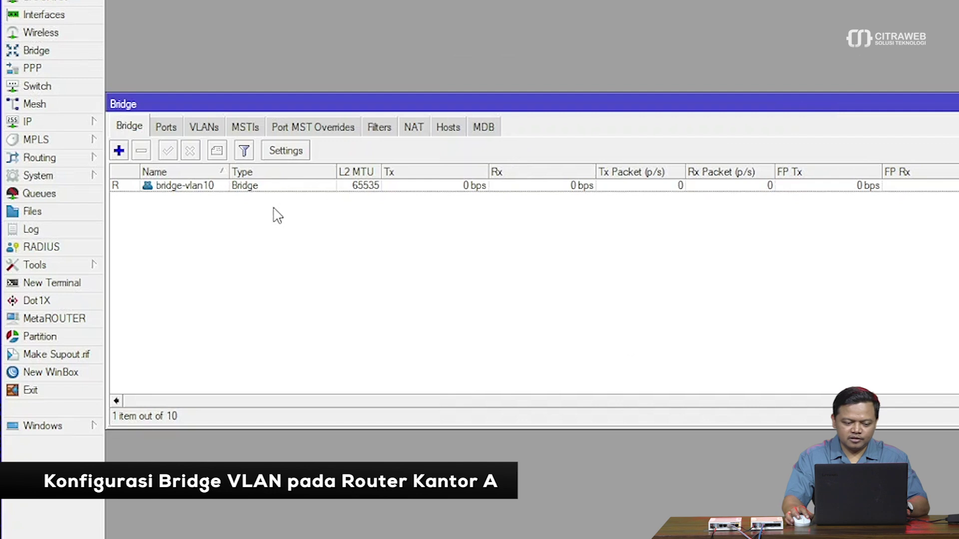
# Step: Create a second bridge named bridge-vlan20 on the Kantor-A router
pyautogui.click(118, 150)
pyautogui.click(601, 120)
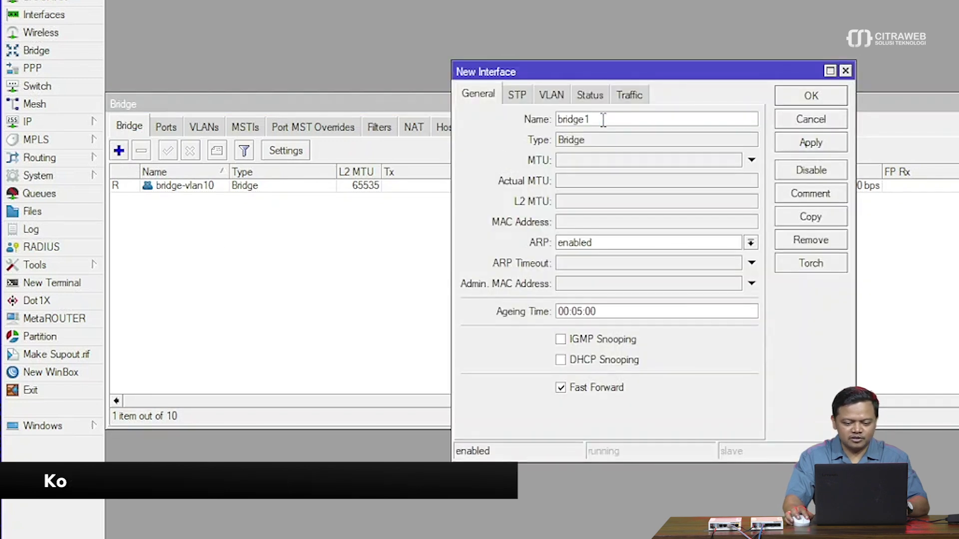
pyautogui.press('BackSpace')
pyautogui.write('-vlan20')
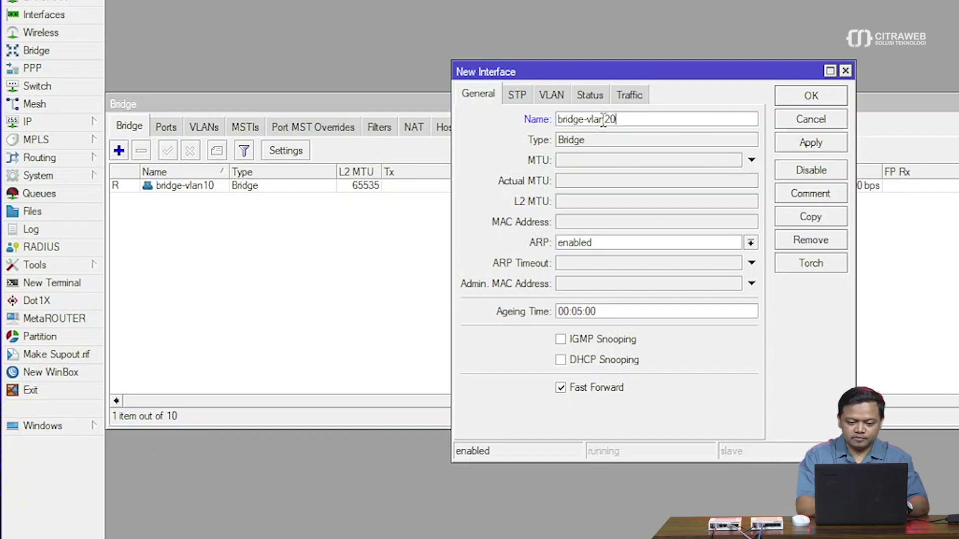
pyautogui.click(809, 144)
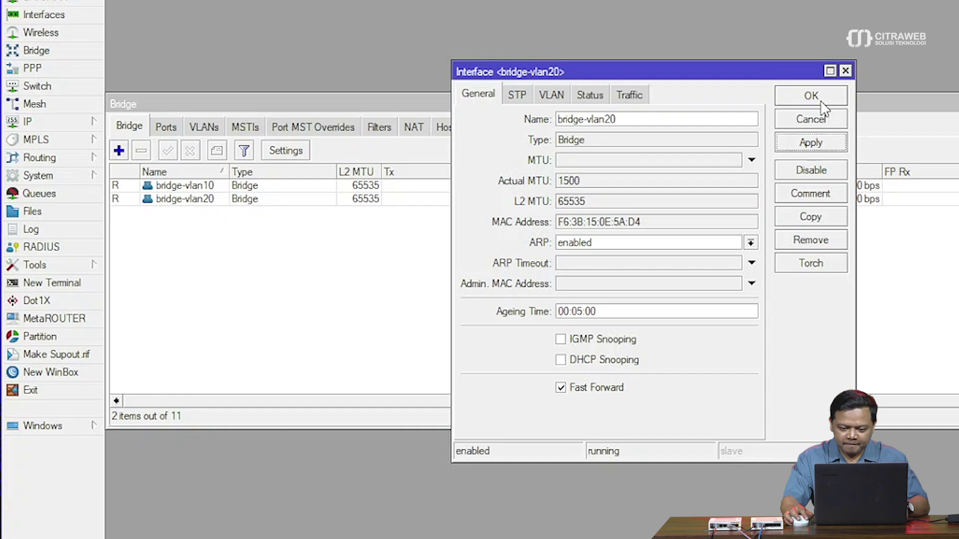
pyautogui.click(821, 101)
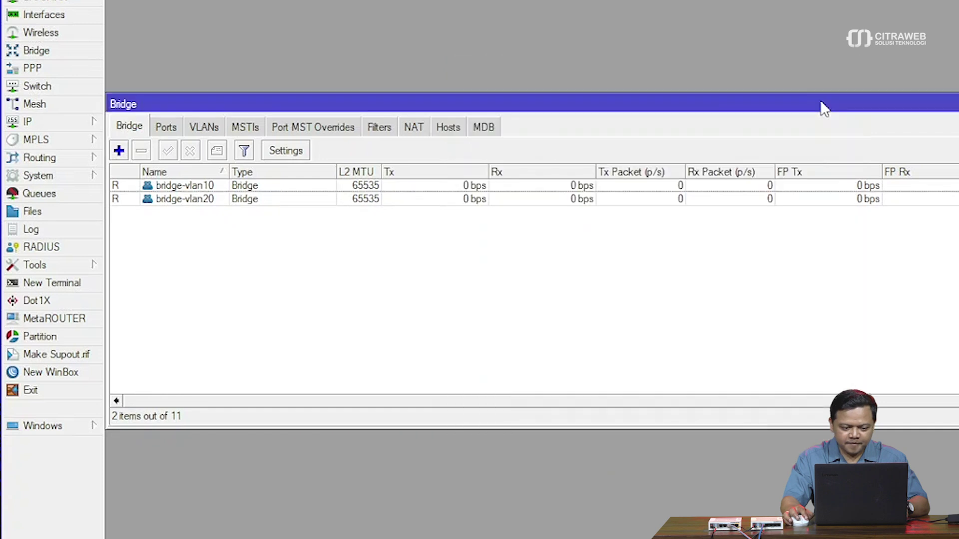
# Step: Add the vlan10 interface as a port of bridge-vlan10
pyautogui.click(164, 131)
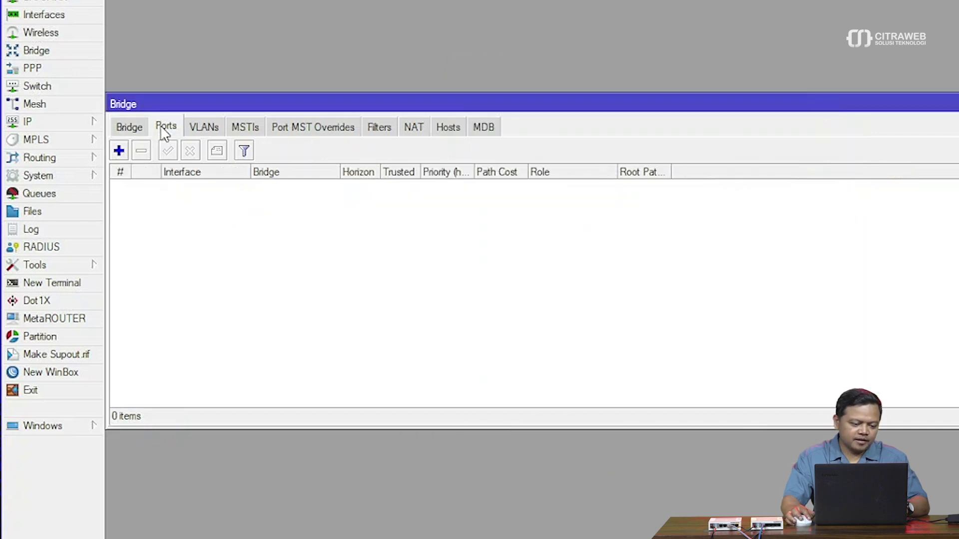
pyautogui.click(120, 151)
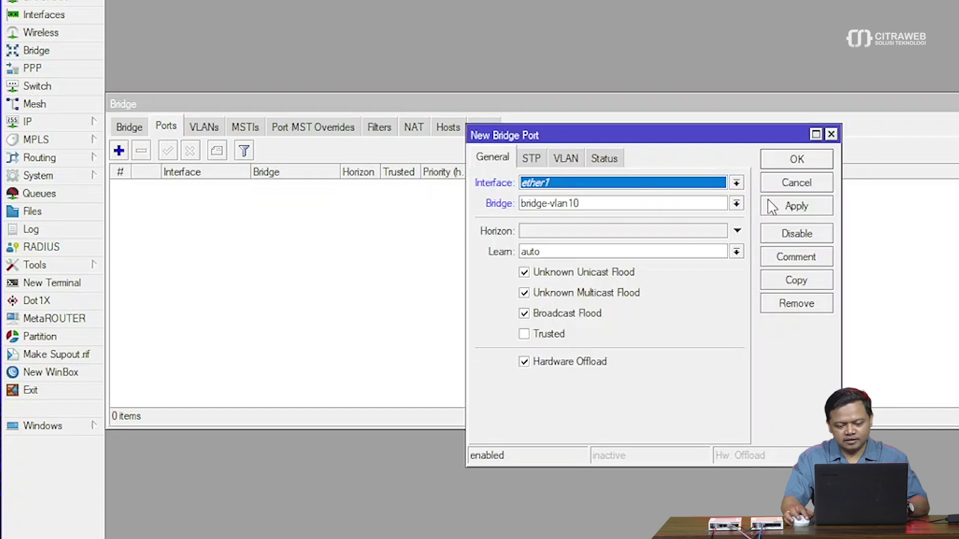
pyautogui.click(736, 183)
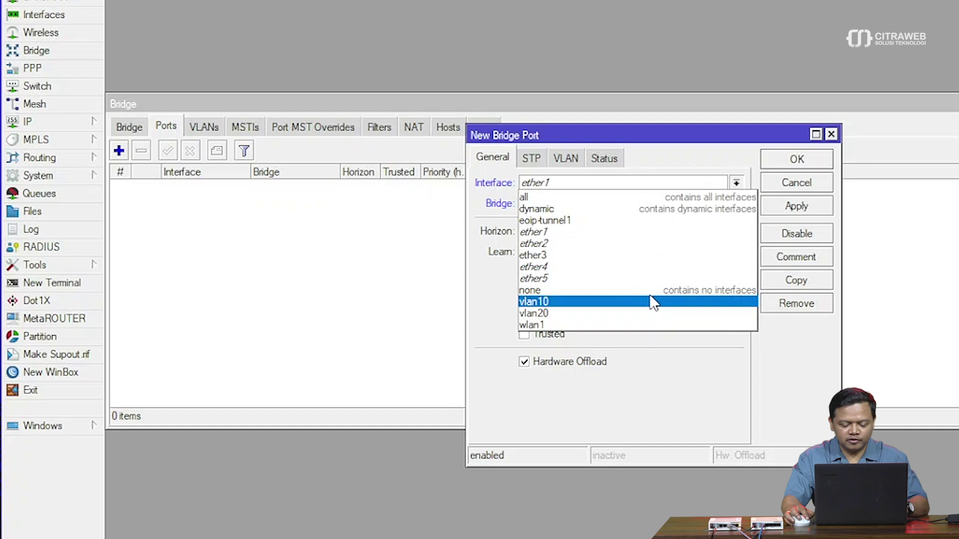
pyautogui.click(653, 302)
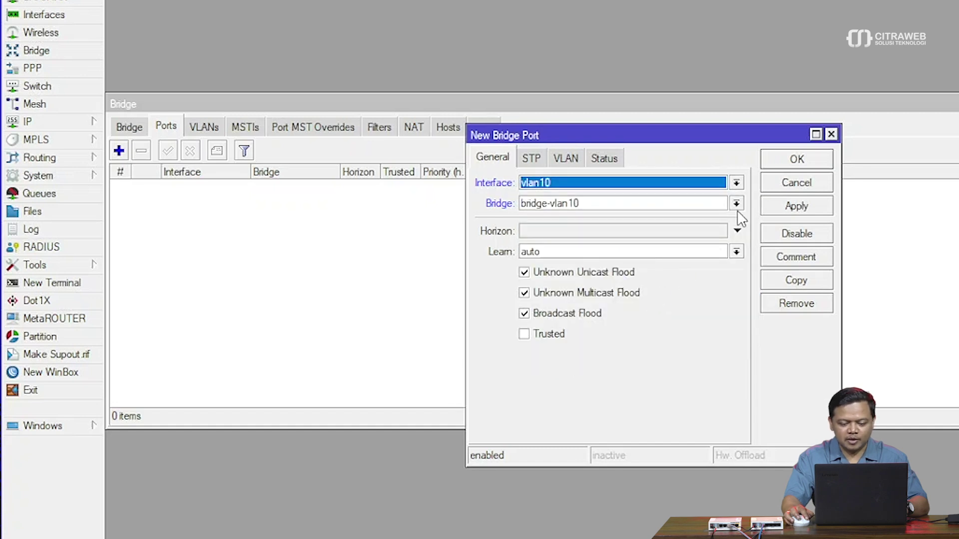
pyautogui.click(772, 205)
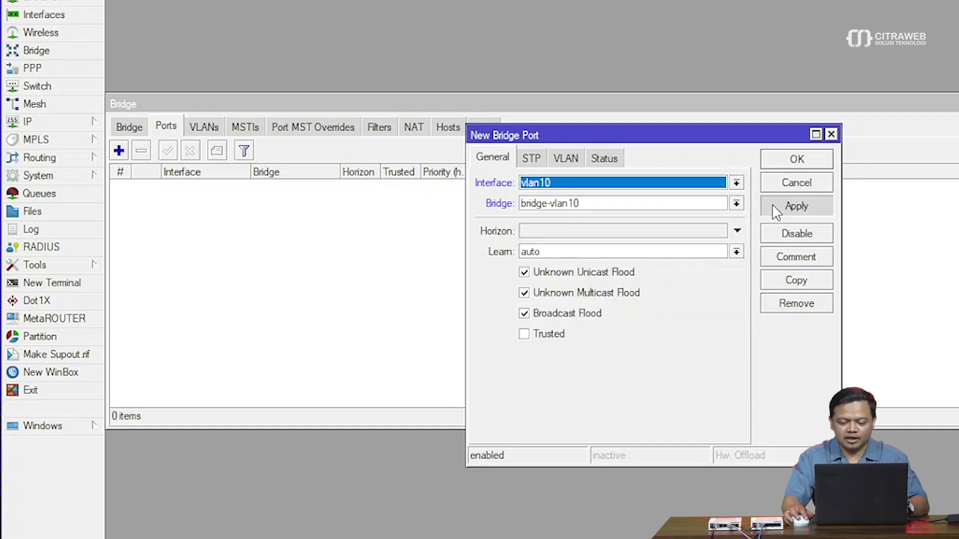
pyautogui.click(804, 166)
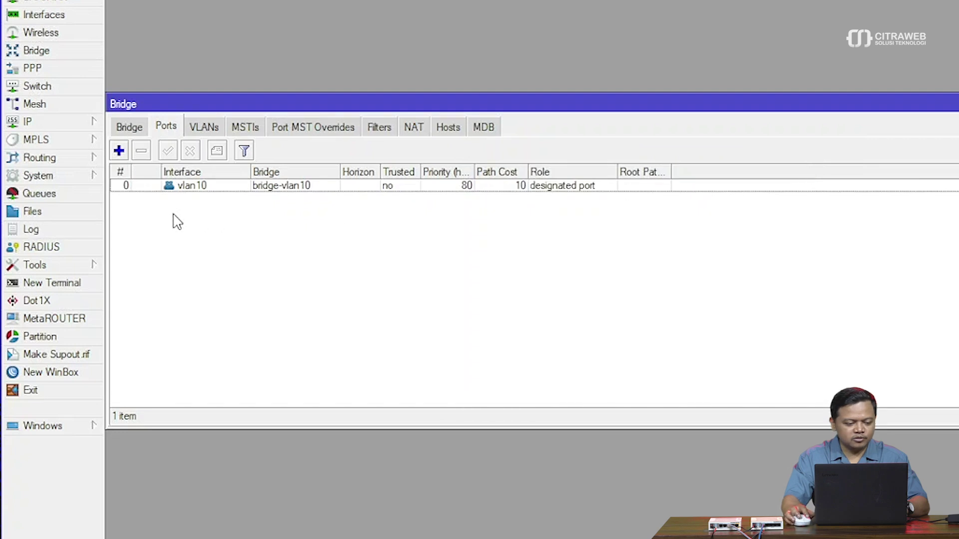
# Step: Add the ether1 interface as a port of bridge-vlan10
pyautogui.click(120, 151)
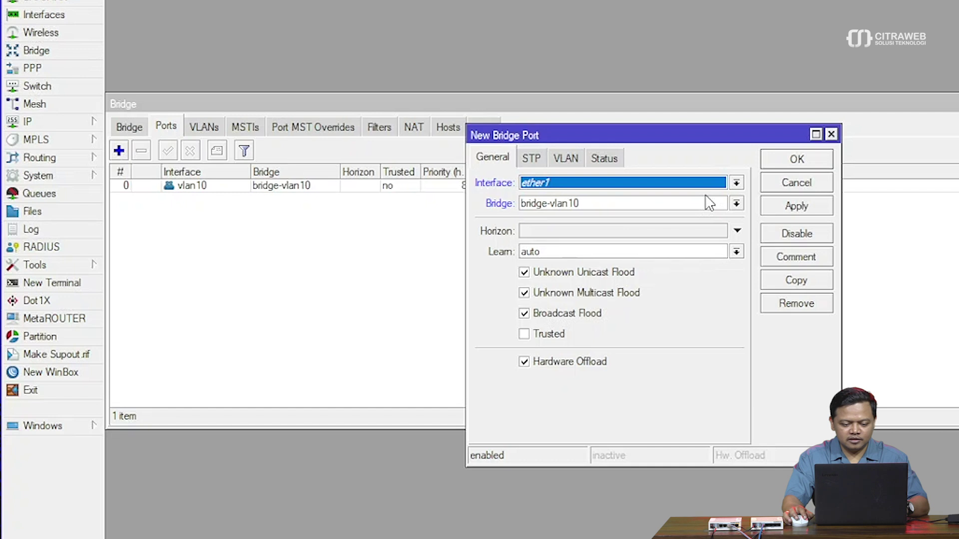
pyautogui.click(787, 206)
pyautogui.click(796, 160)
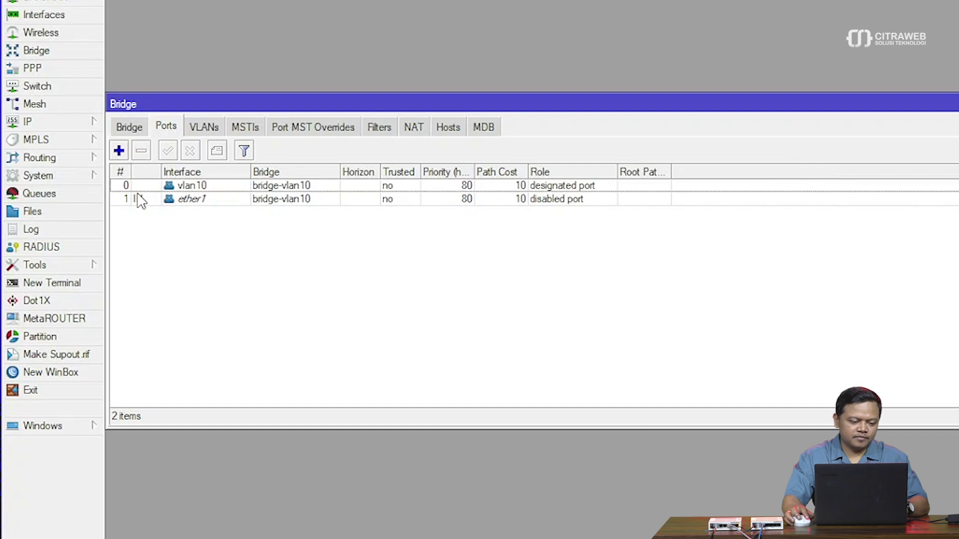
# Step: Add the vlan20 interface as a bridge port and assign it to bridge-vlan20
pyautogui.click(120, 152)
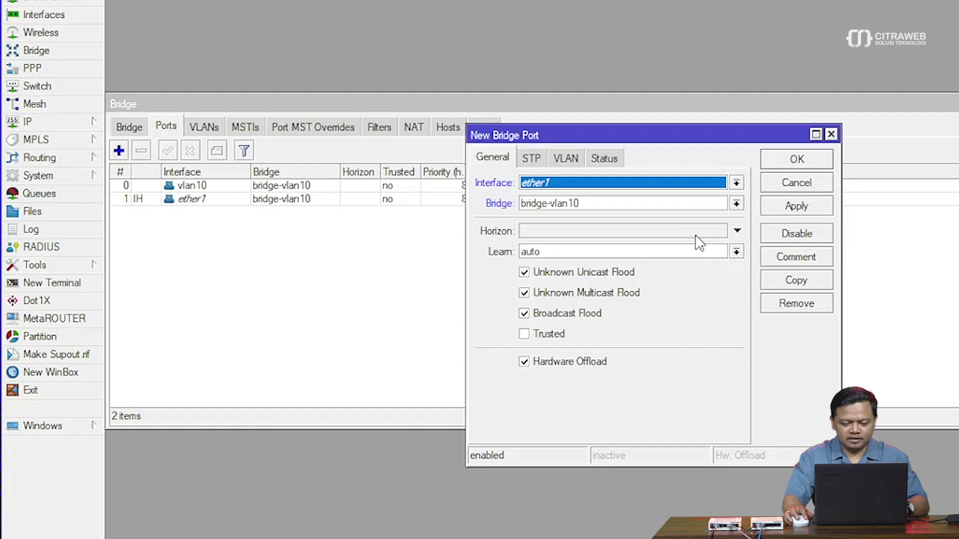
pyautogui.click(736, 183)
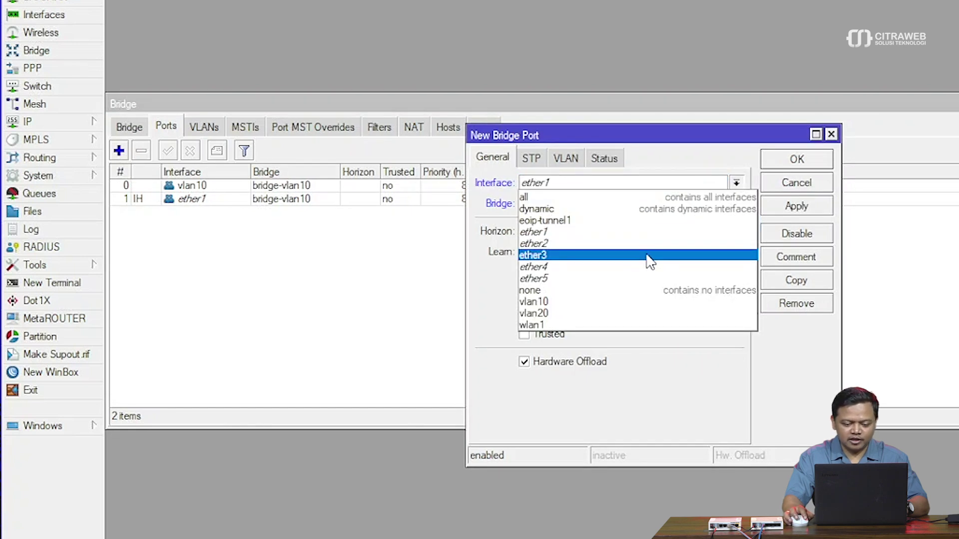
pyautogui.click(639, 313)
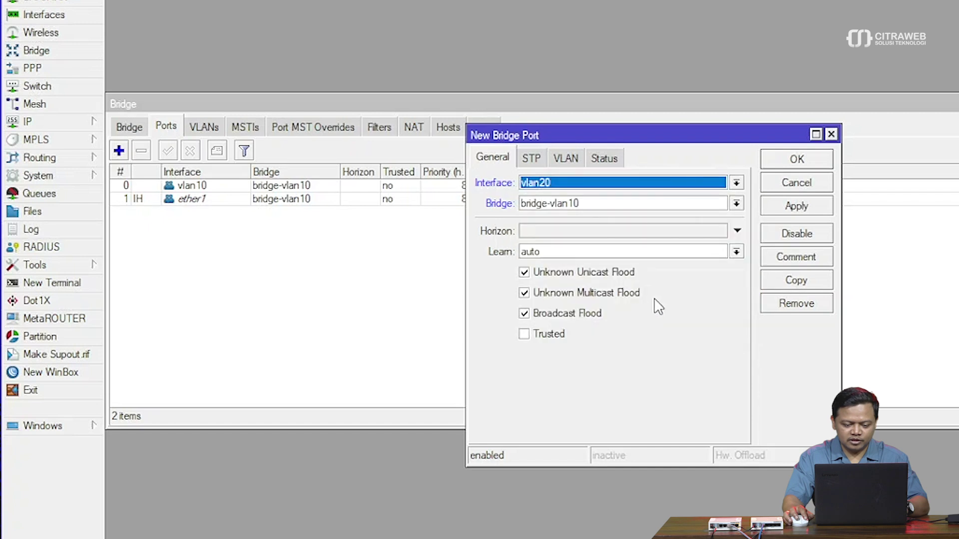
pyautogui.click(795, 207)
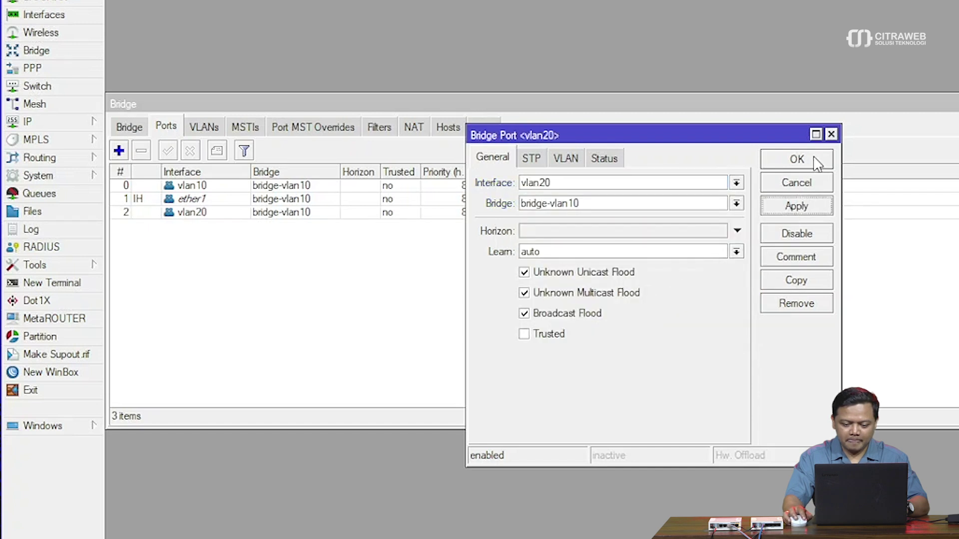
pyautogui.click(736, 204)
pyautogui.click(685, 226)
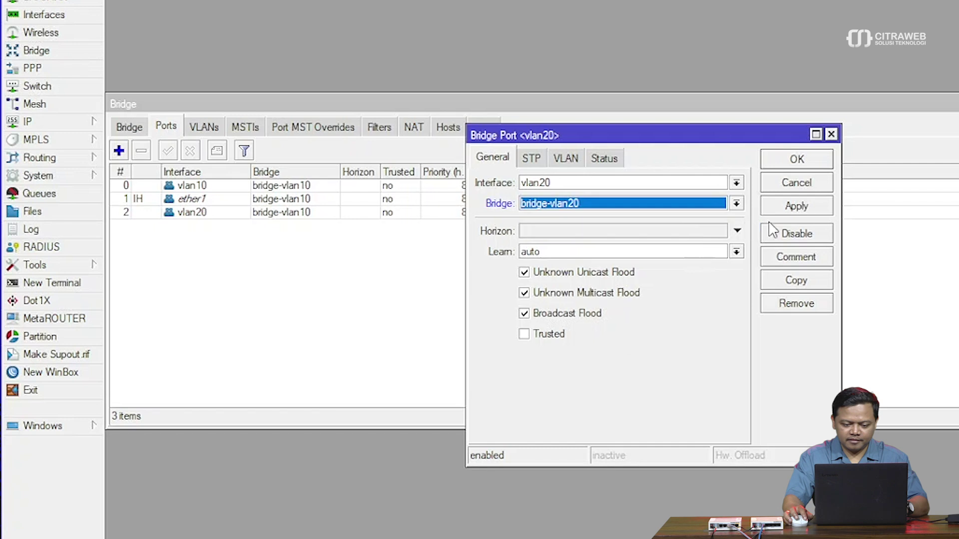
pyautogui.click(780, 207)
pyautogui.click(797, 160)
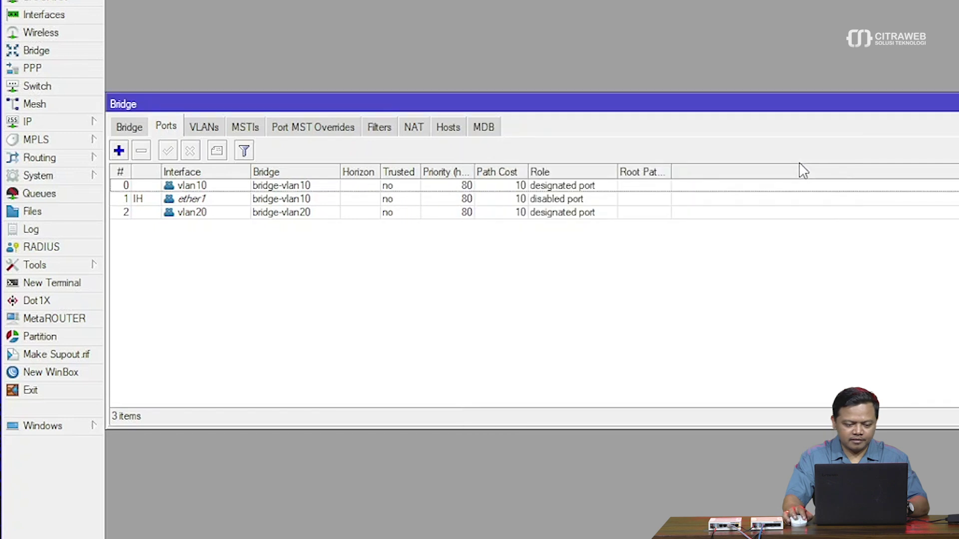
# Step: Add the ether2 interface as a port of bridge-vlan20
pyautogui.click(119, 153)
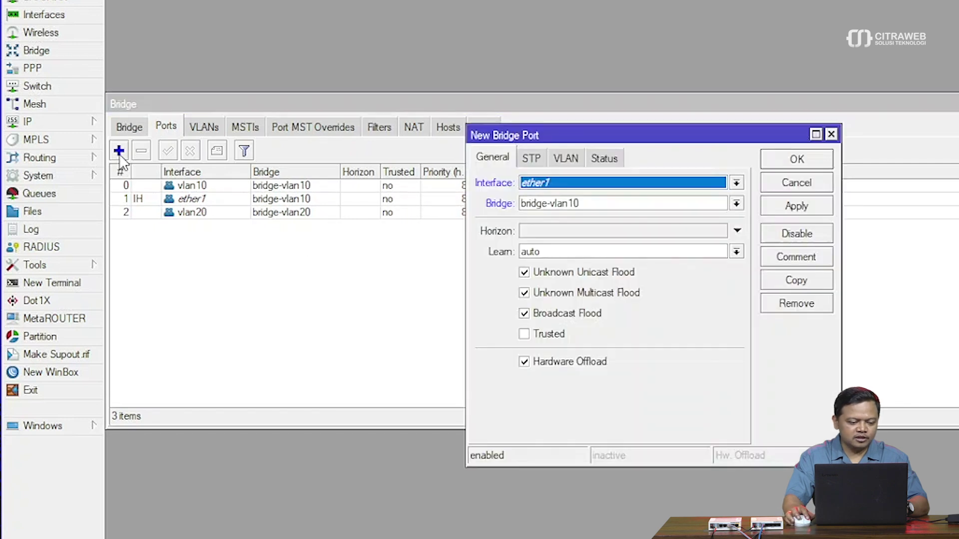
pyautogui.click(736, 182)
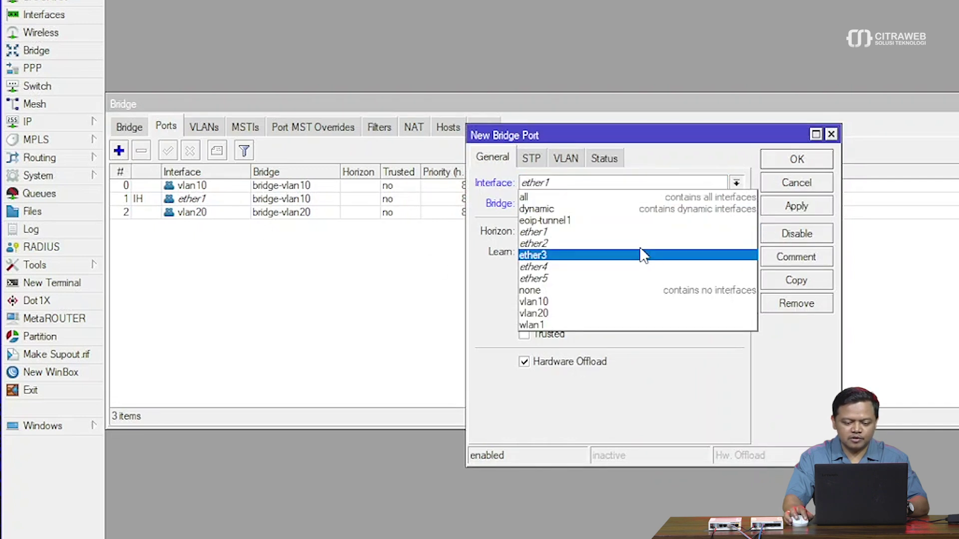
pyautogui.click(643, 255)
pyautogui.click(735, 183)
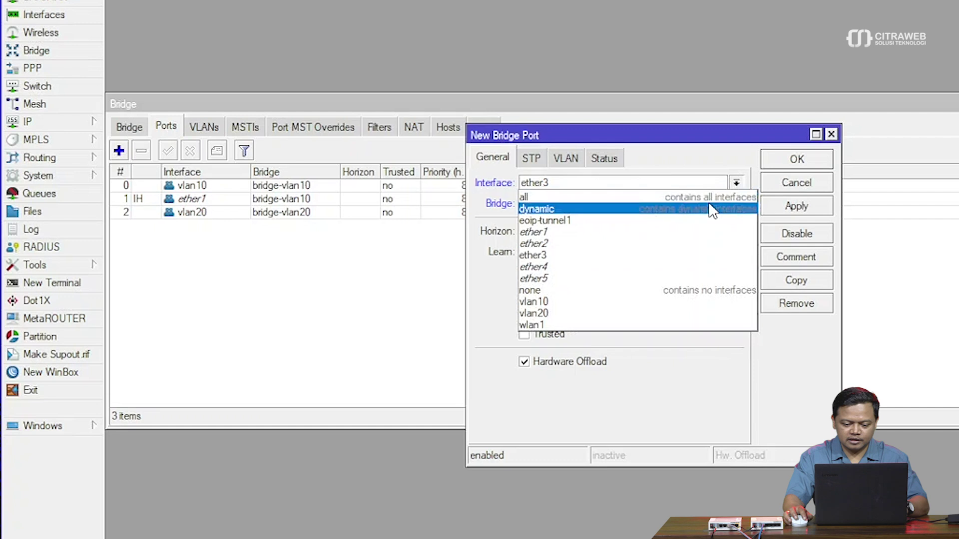
pyautogui.click(669, 244)
pyautogui.click(735, 204)
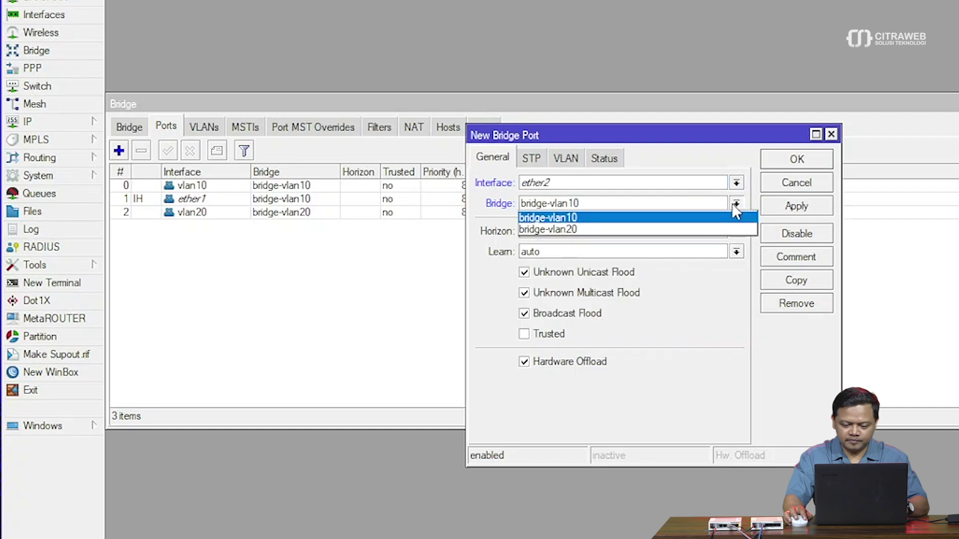
pyautogui.click(700, 230)
pyautogui.click(789, 209)
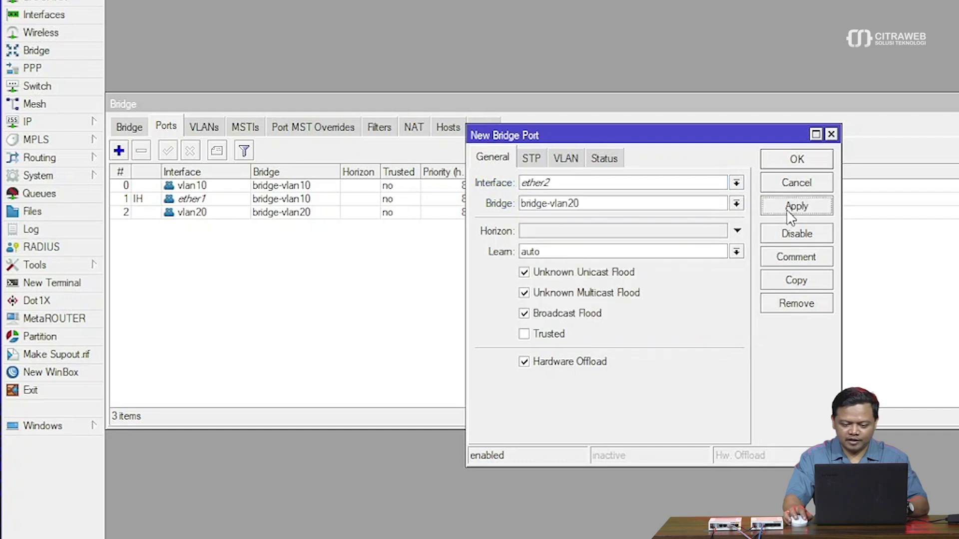
pyautogui.click(804, 162)
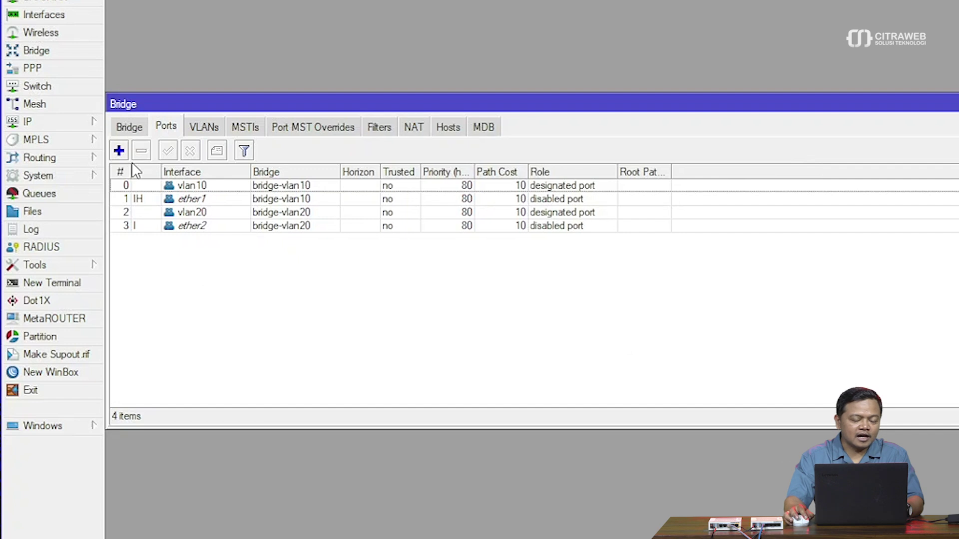
# Step: Enable VLAN filtering on the bridge-vlan10 bridge and save the change
pyautogui.click(133, 128)
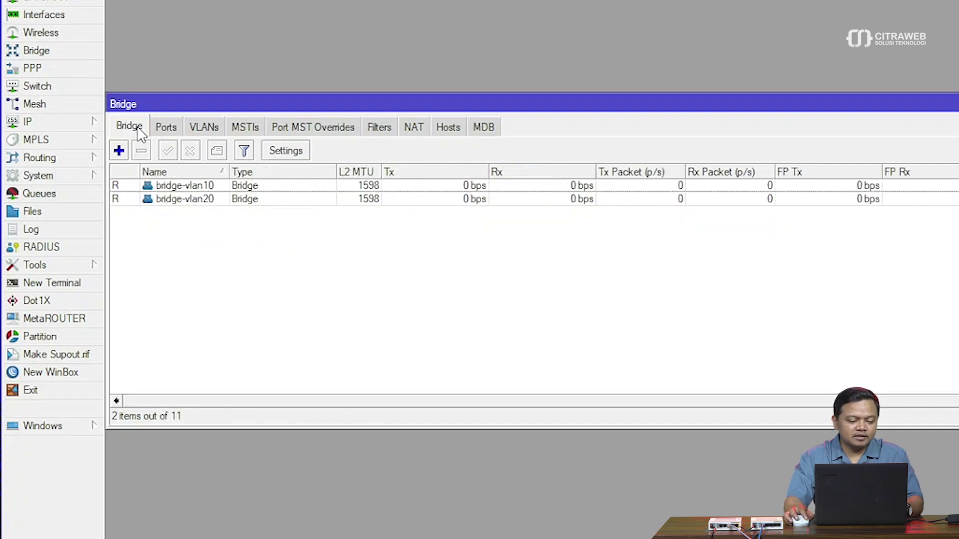
pyautogui.doubleClick(170, 190)
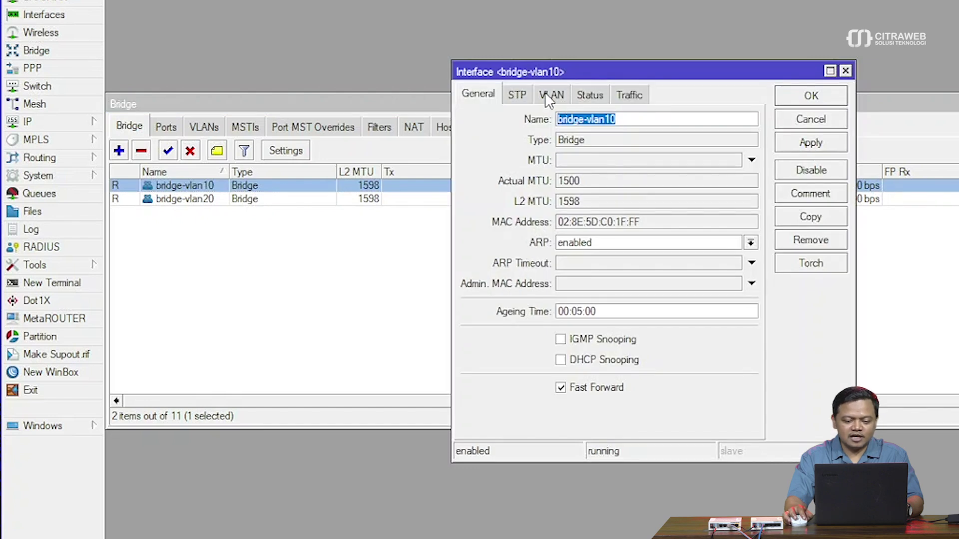
pyautogui.click(546, 95)
pyautogui.click(547, 122)
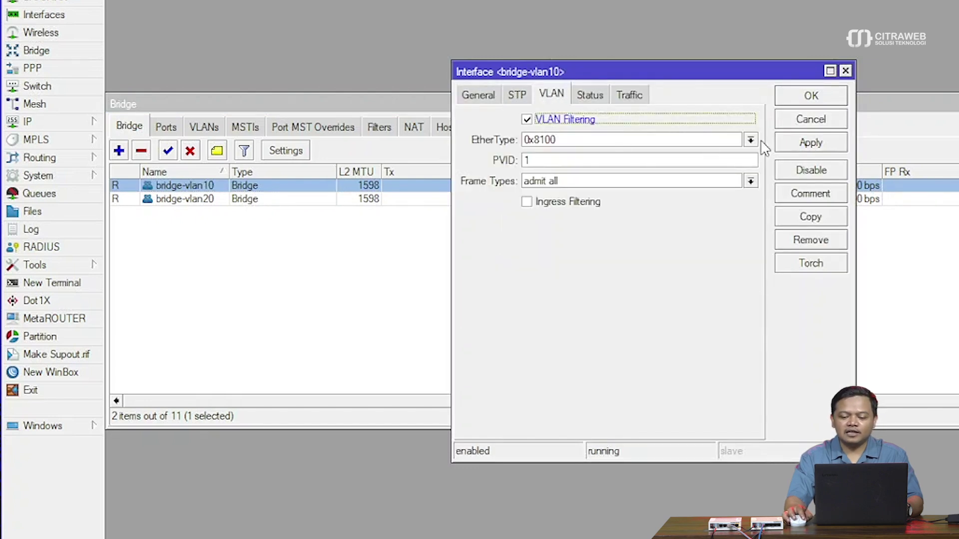
pyautogui.click(802, 143)
pyautogui.click(811, 96)
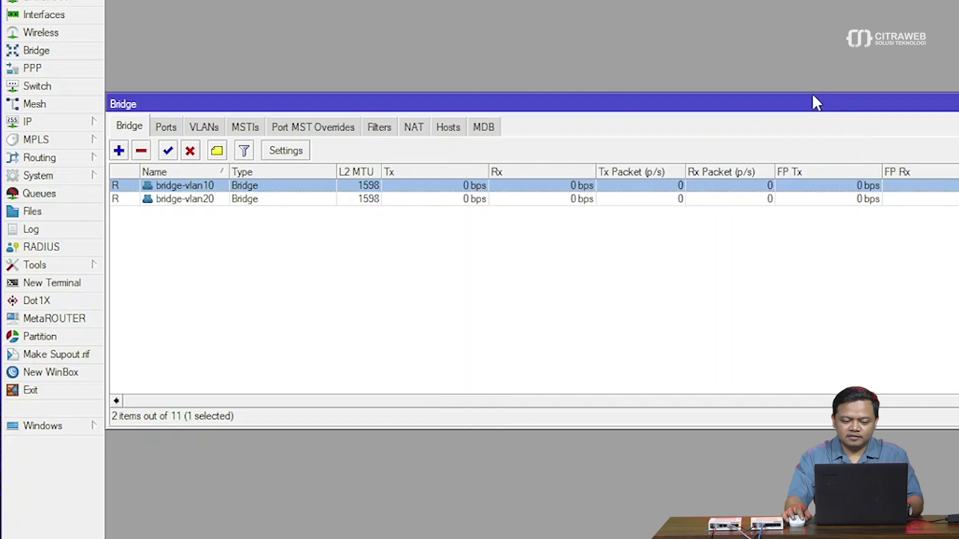
# Step: Enable VLAN filtering on the bridge-vlan20 bridge and save the change
pyautogui.doubleClick(195, 199)
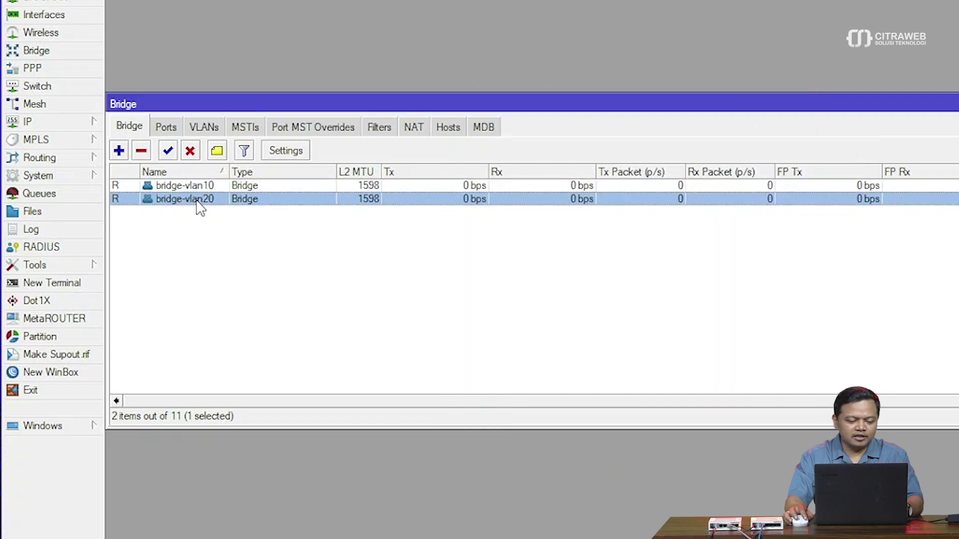
pyautogui.click(554, 121)
pyautogui.click(837, 143)
pyautogui.click(834, 97)
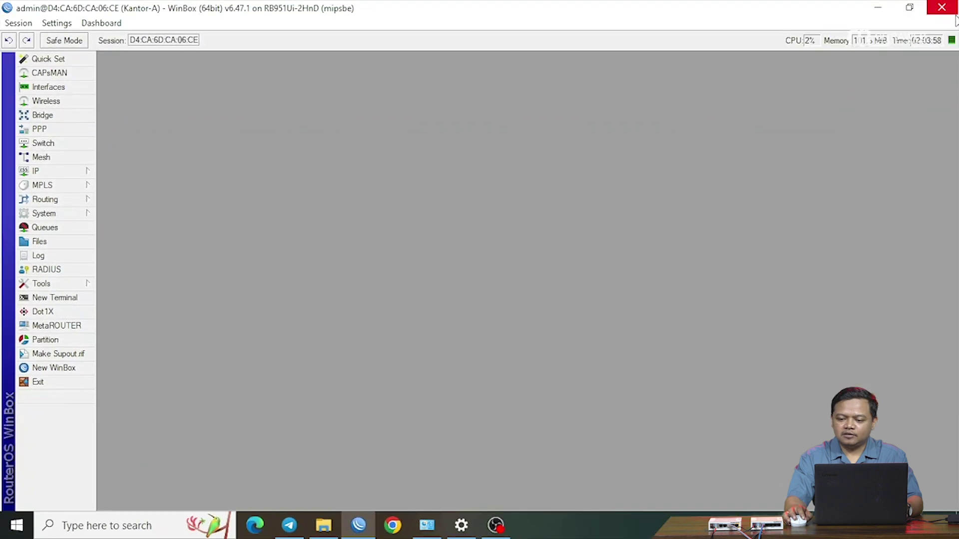
# Step: Connect WinBox to the Kantor-B router at 192.168.75.32 as admin, then dismiss the password-change prompt and the interface list
pyautogui.press('super+d')
pyautogui.click(358, 524)
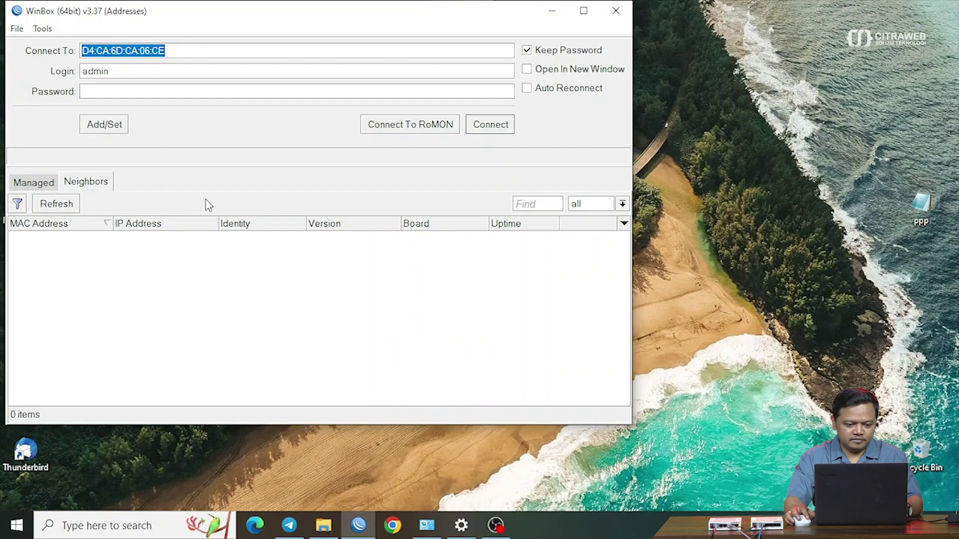
pyautogui.click(181, 48)
pyautogui.press('BackSpace')
pyautogui.press('BackSpace')
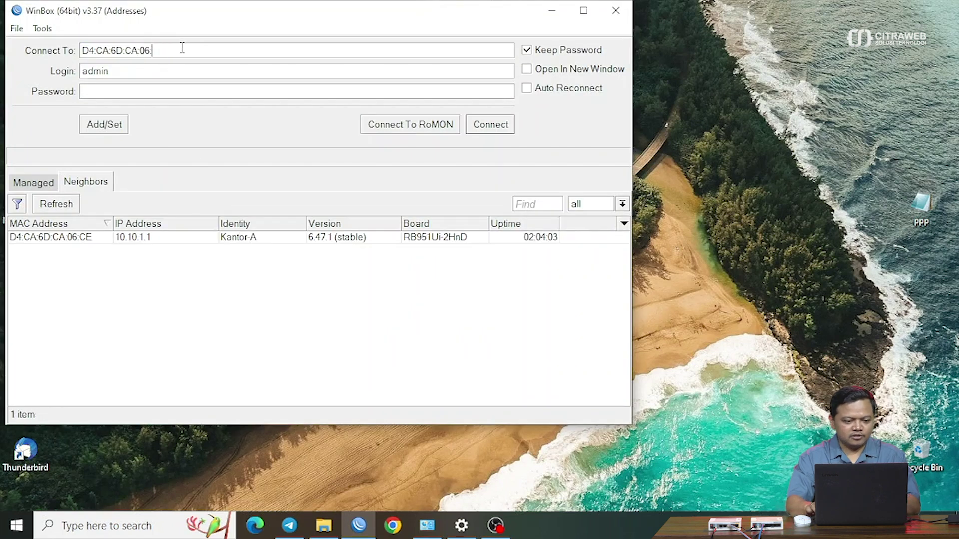
pyautogui.press('BackSpace')
pyautogui.press('BackSpace')
pyautogui.press('BackSpace')
pyautogui.press('BackSpace')
pyautogui.press('BackSpace')
pyautogui.press('BackSpace')
pyautogui.press('BackSpace')
pyautogui.press('BackSpace')
pyautogui.press('BackSpace')
pyautogui.press('BackSpace')
pyautogui.press('BackSpace')
pyautogui.write('192.168.75.32')
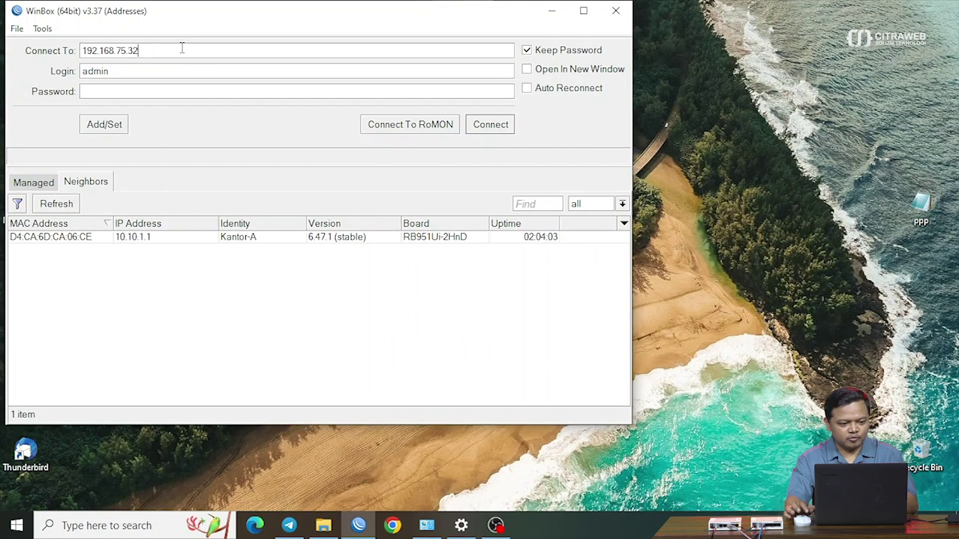
pyautogui.click(498, 129)
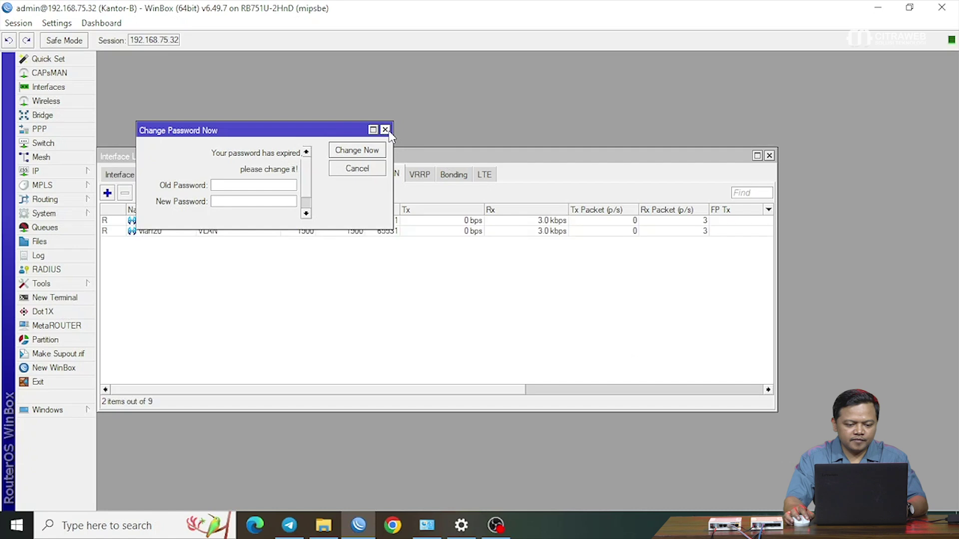
pyautogui.click(385, 131)
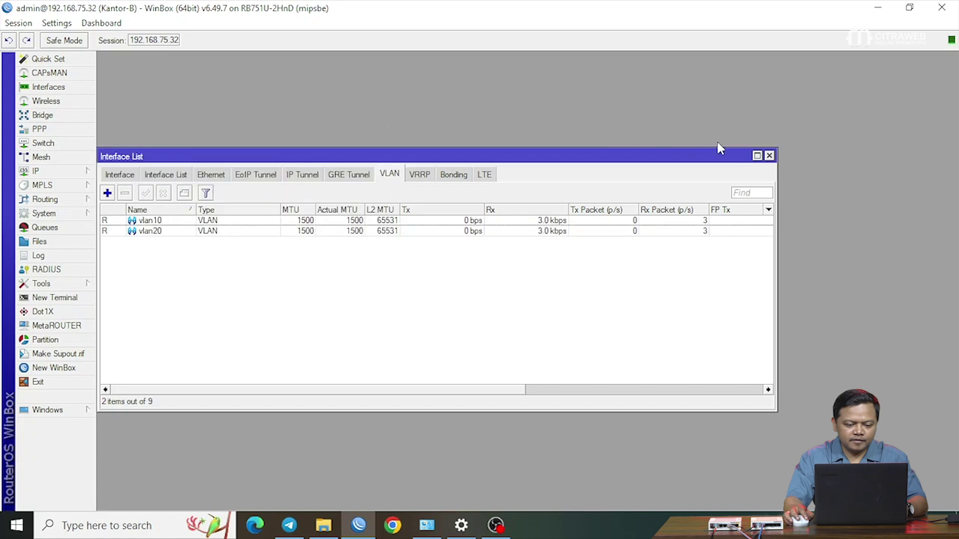
pyautogui.click(769, 156)
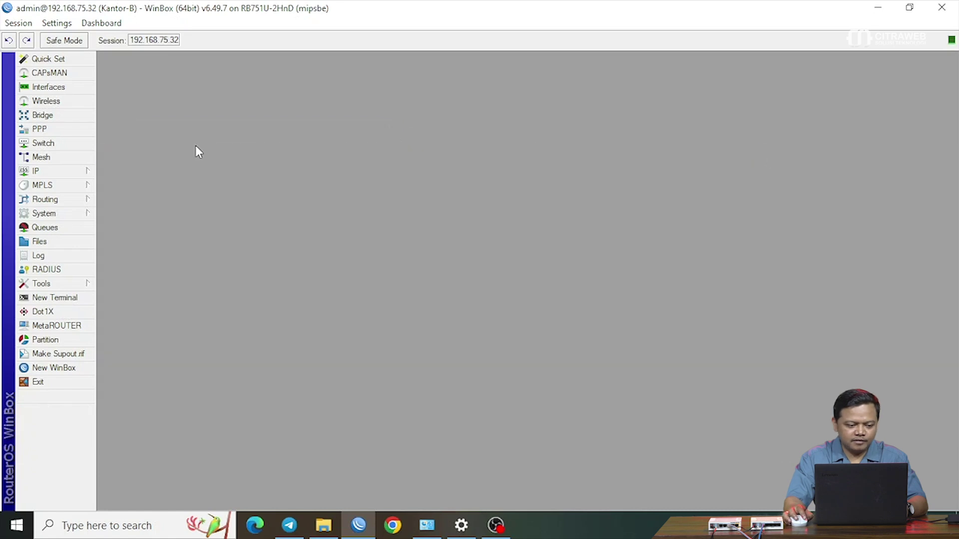
# Step: Create a bridge interface named bridge-vlan10 on the Kantor-B router
pyautogui.click(42, 115)
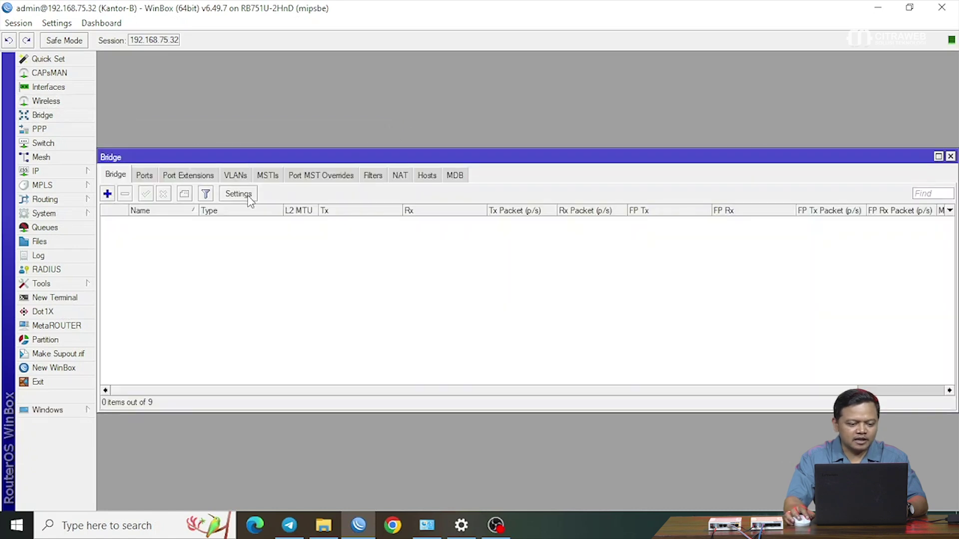
pyautogui.click(108, 194)
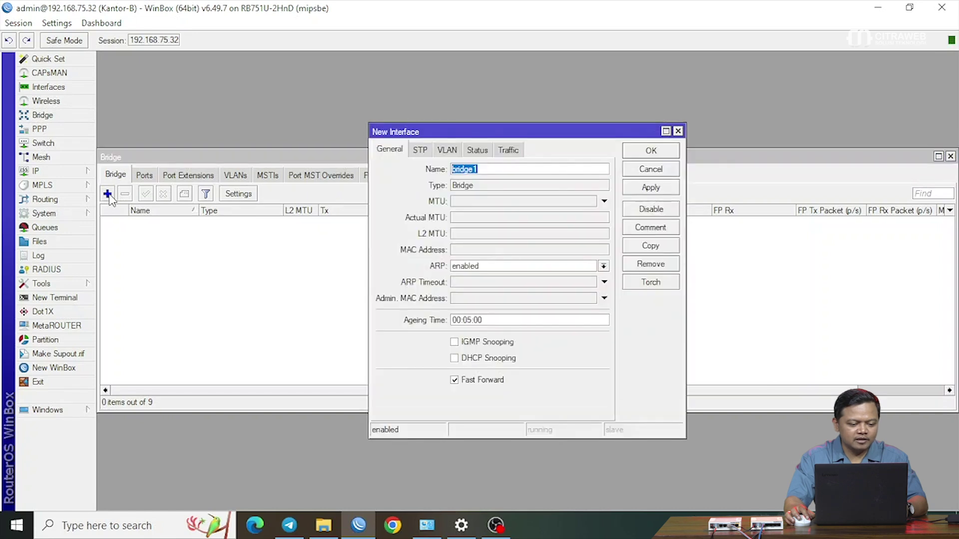
pyautogui.click(486, 171)
pyautogui.press('BackSpace')
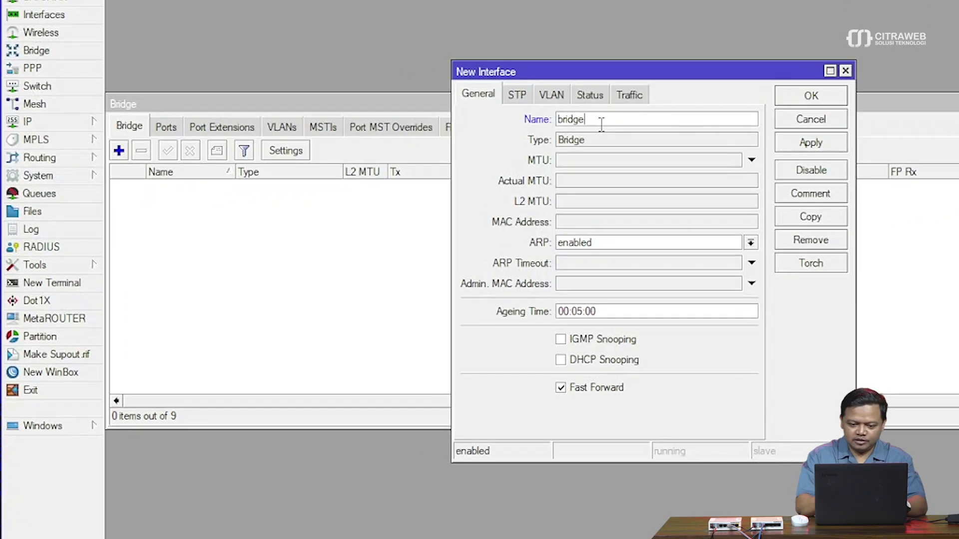
pyautogui.write('-val')
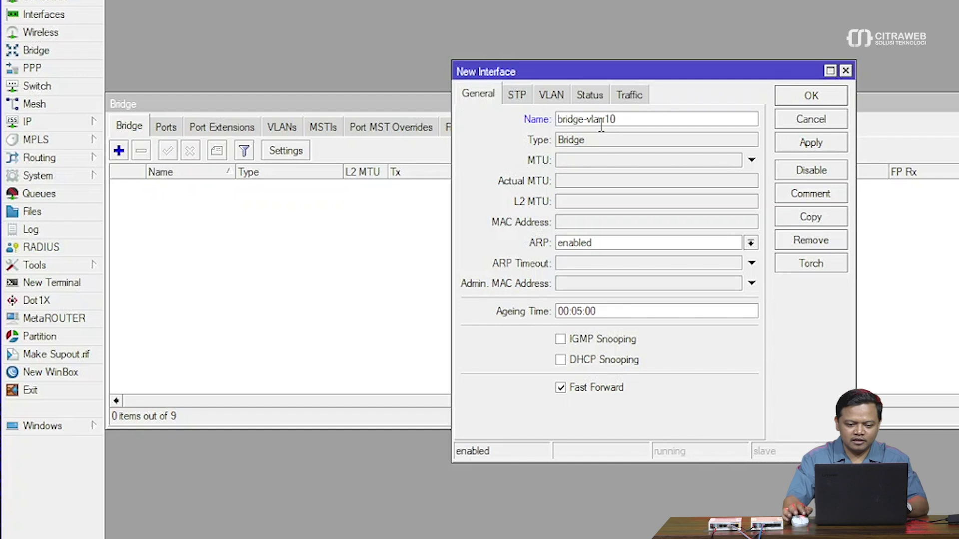
pyautogui.click(810, 142)
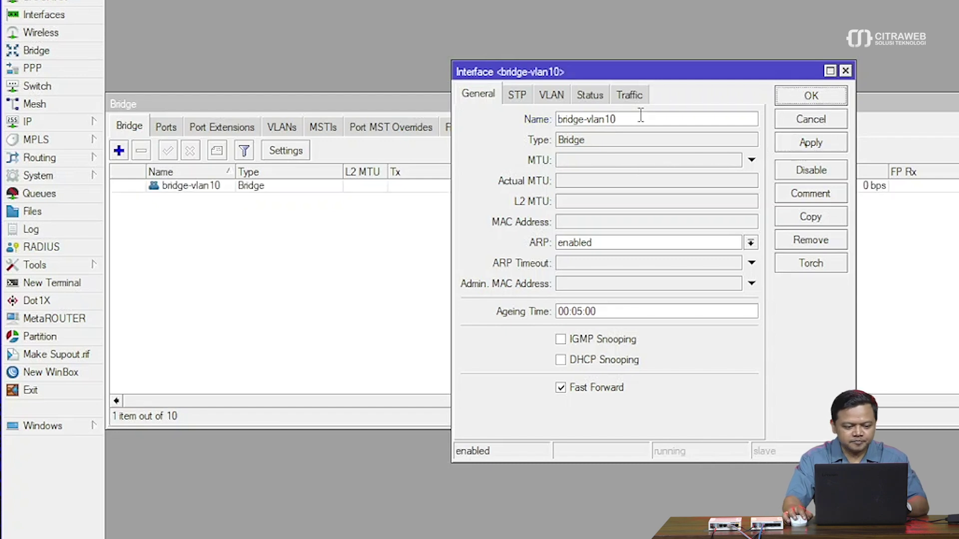
pyautogui.click(805, 96)
# Step: Create a second bridge interface named bridge-vlan20 on the Kantor-B router
pyautogui.click(119, 151)
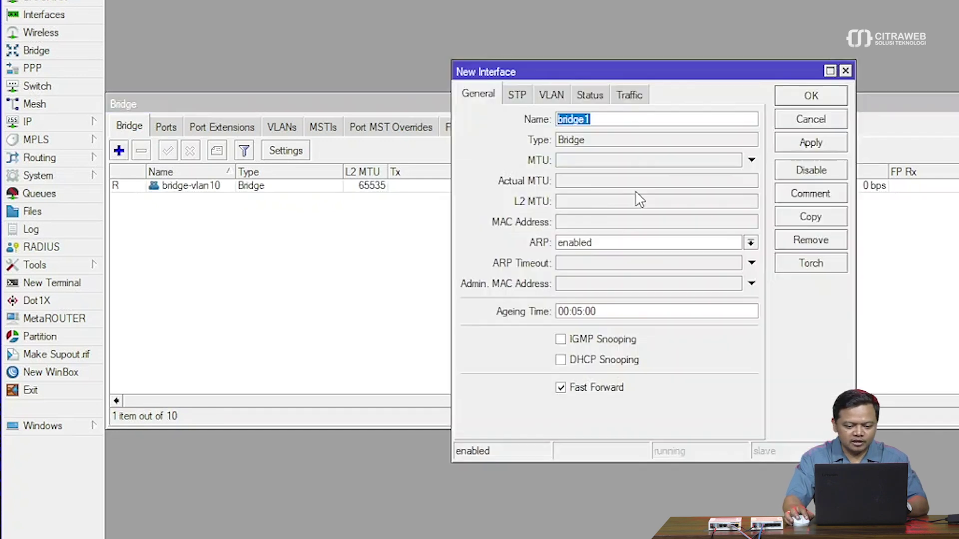
pyautogui.click(614, 126)
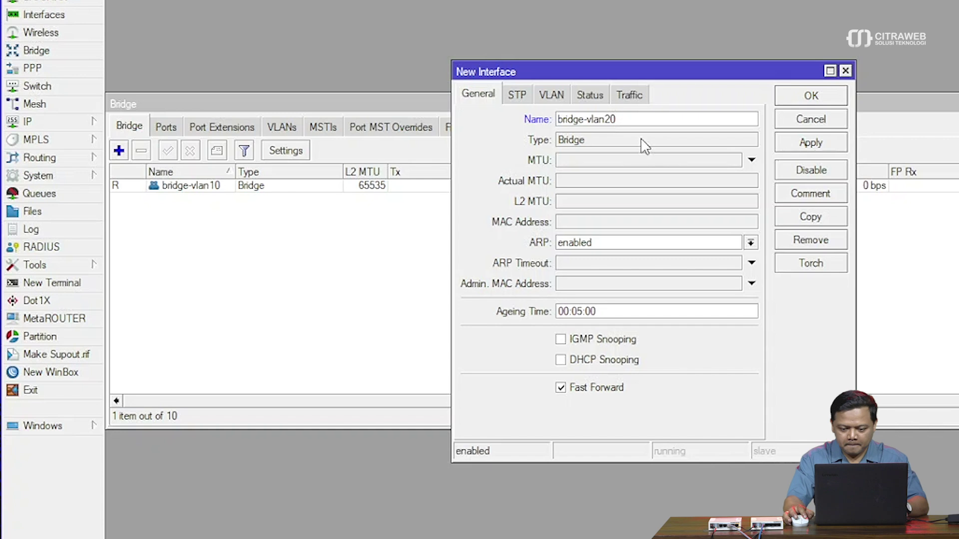
pyautogui.click(810, 143)
pyautogui.click(823, 100)
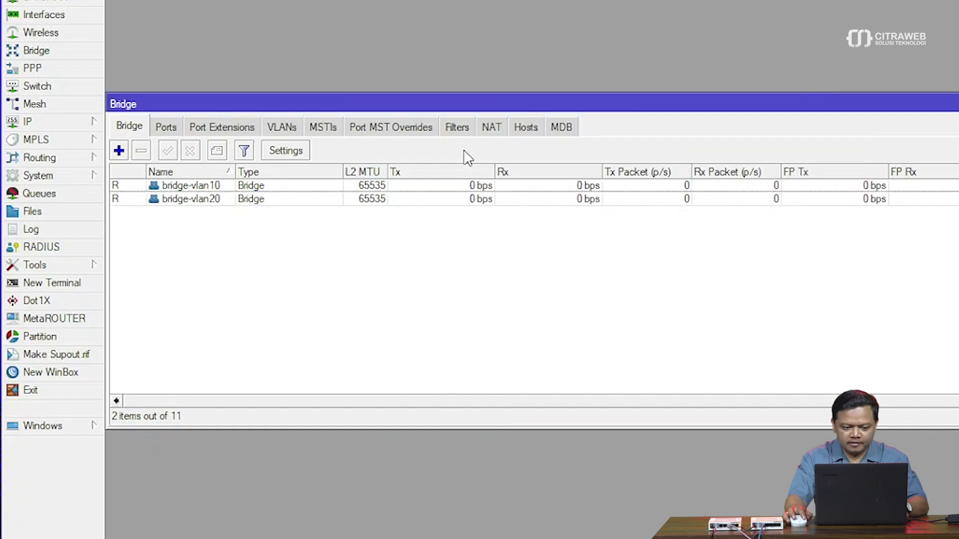
# Step: Add the ether2 interface as a port of bridge-vlan10 on Kantor-B
pyautogui.click(168, 128)
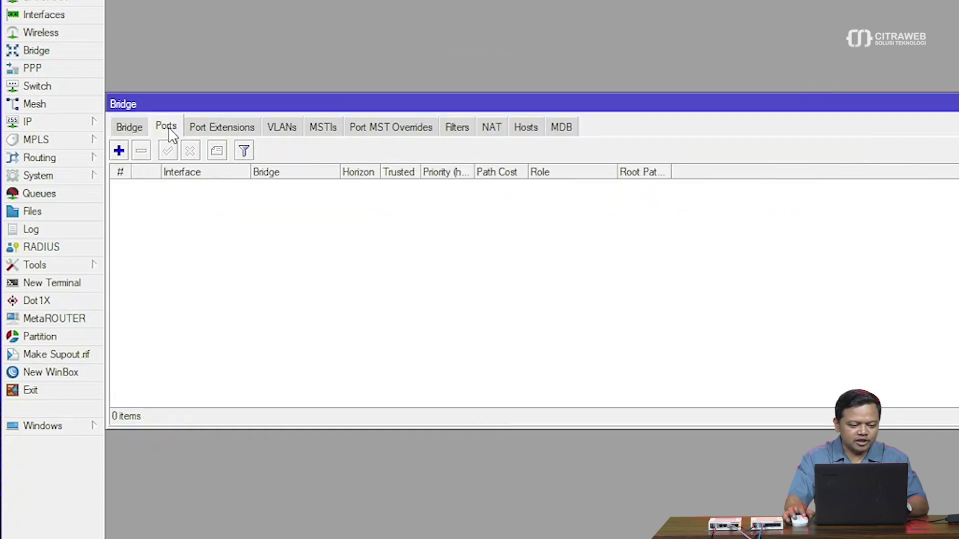
pyautogui.click(119, 150)
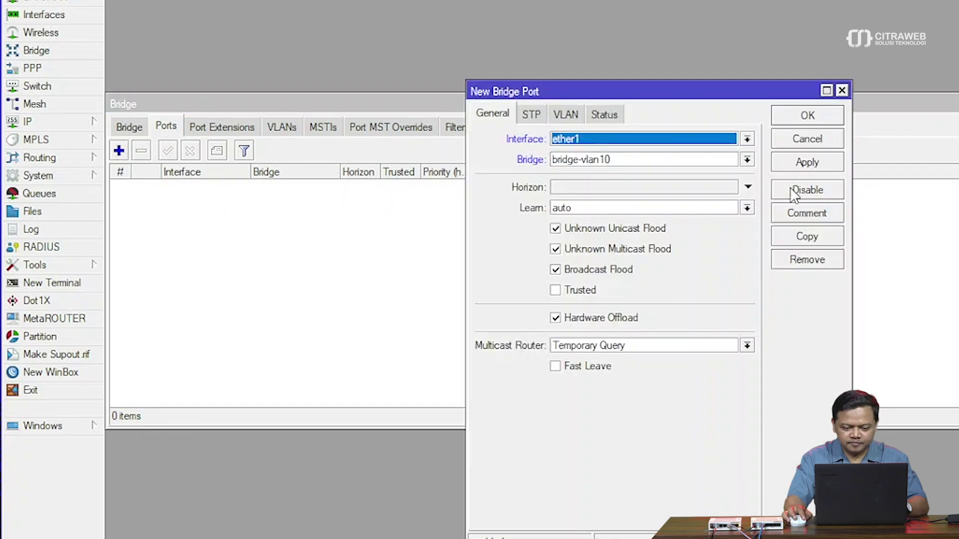
pyautogui.click(749, 140)
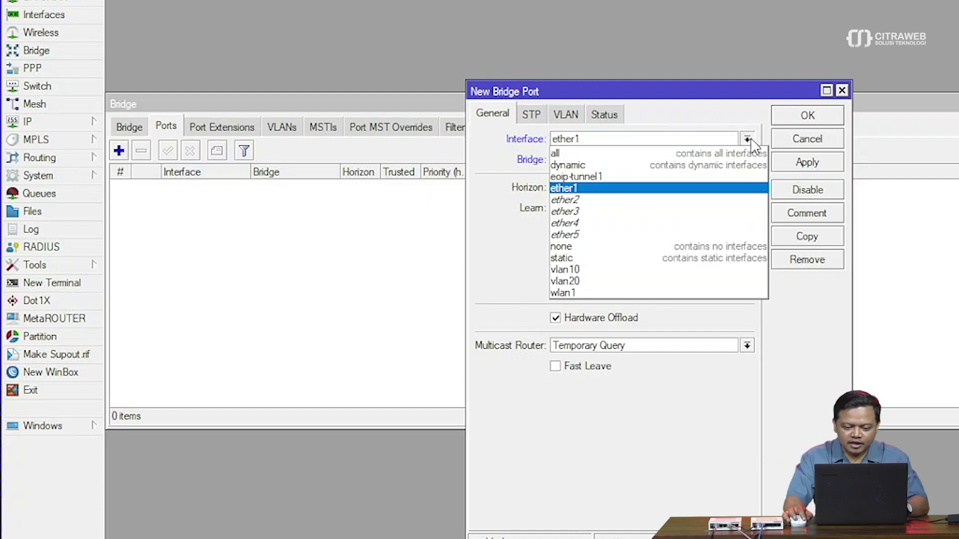
pyautogui.click(712, 199)
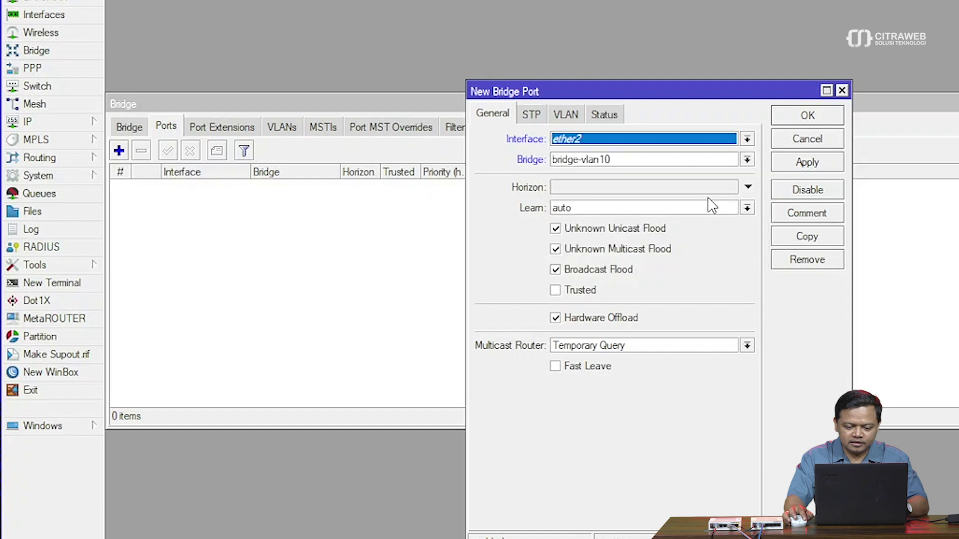
pyautogui.click(801, 166)
pyautogui.click(799, 119)
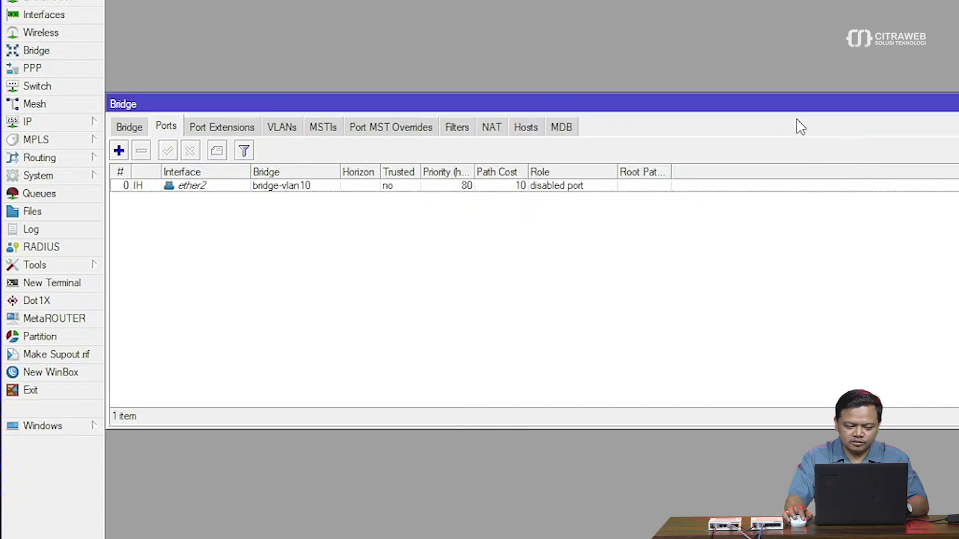
# Step: Add the vlan10 interface as a port of bridge-vlan10 on Kantor-B
pyautogui.click(119, 151)
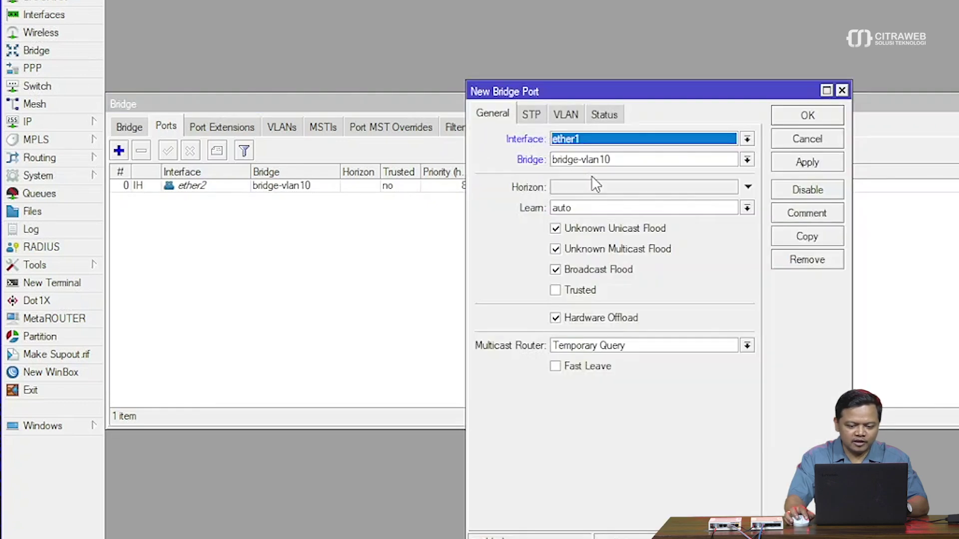
pyautogui.click(747, 139)
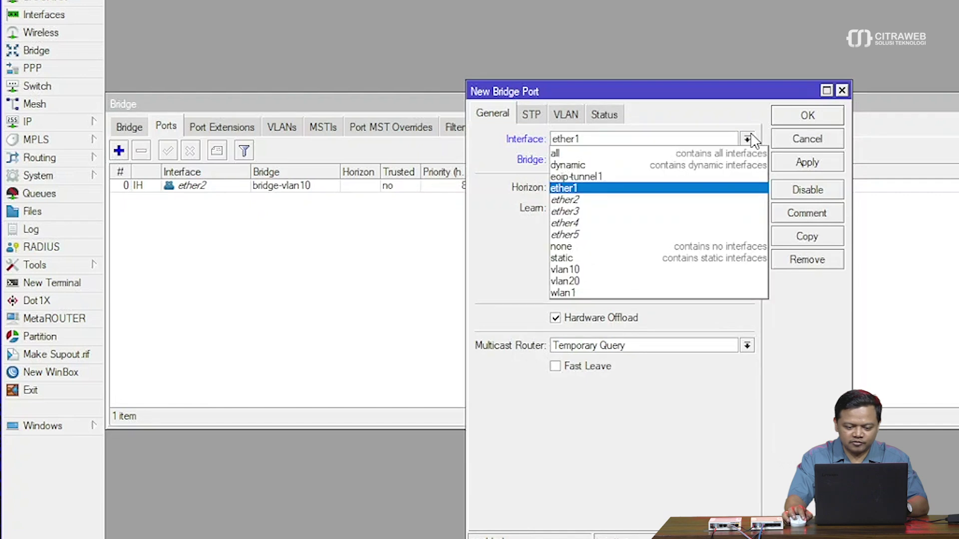
pyautogui.click(646, 270)
pyautogui.click(800, 163)
pyautogui.click(804, 117)
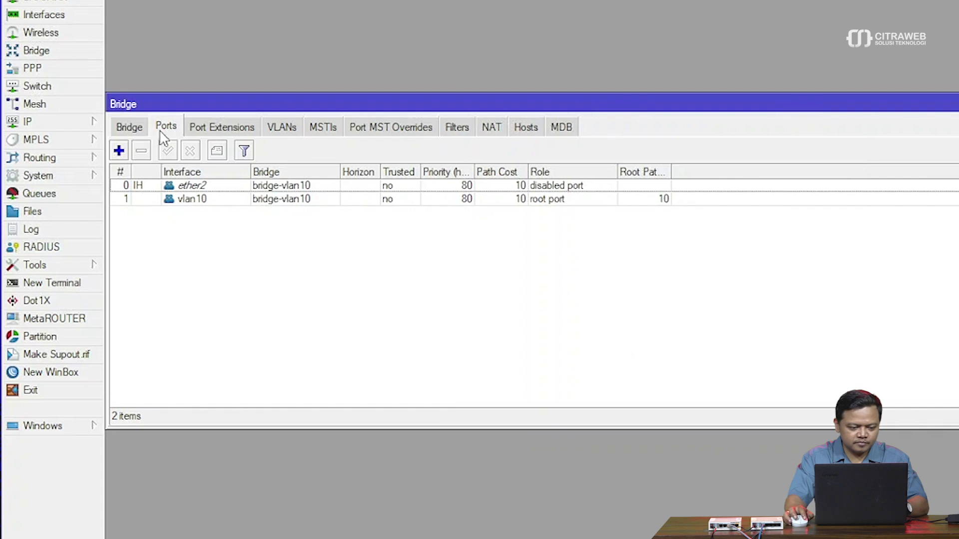
# Step: Add the vlan20 interface as a bridge port on Kantor-B and assign it to bridge-vlan20
pyautogui.click(119, 150)
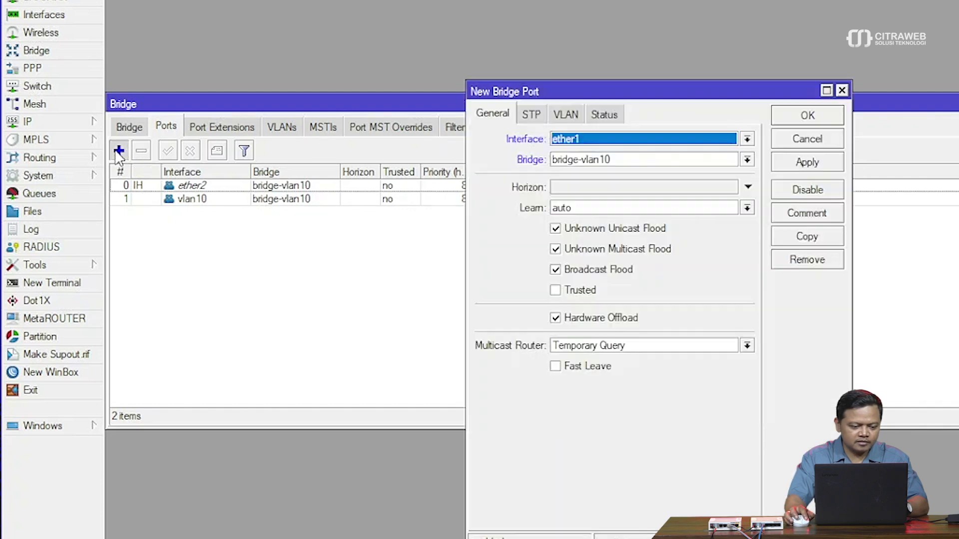
pyautogui.click(747, 140)
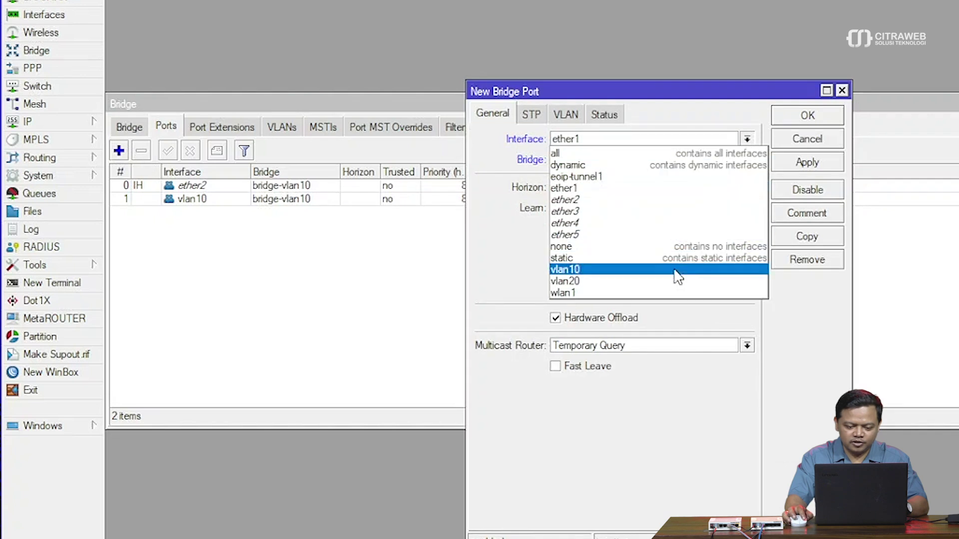
pyautogui.press('Escape')
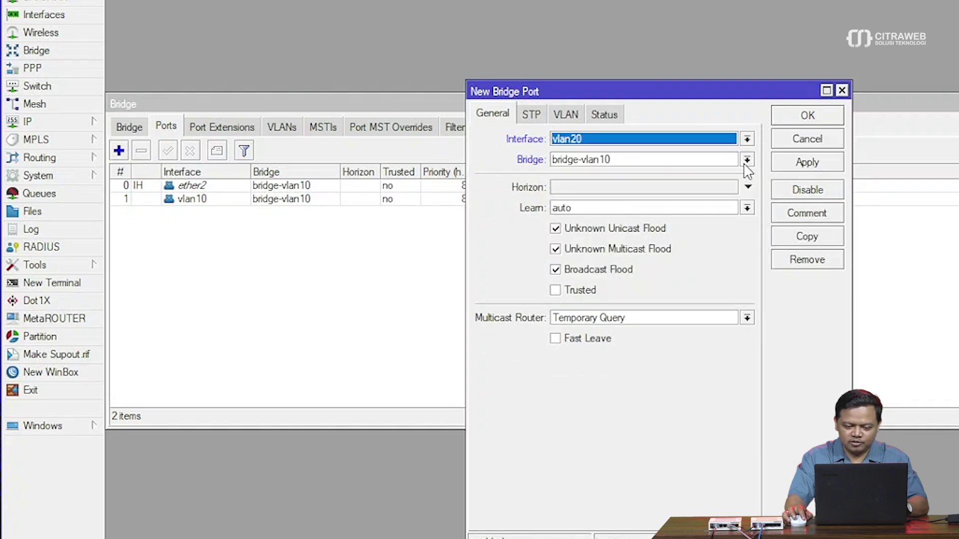
pyautogui.click(747, 160)
pyautogui.click(727, 184)
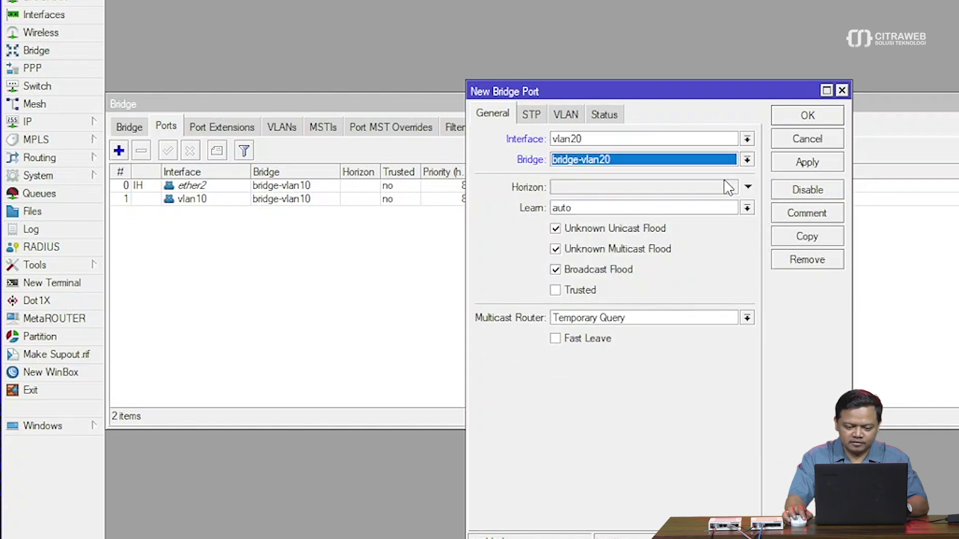
pyautogui.click(794, 163)
pyautogui.click(819, 111)
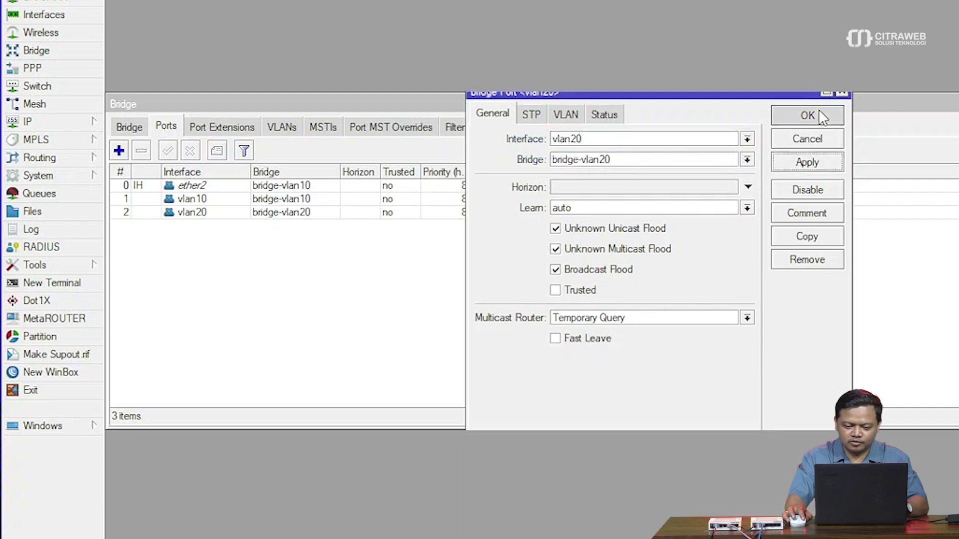
# Step: Add the ether3 interface as a bridge port on Kantor-B and assign it to bridge-vlan20
pyautogui.click(119, 151)
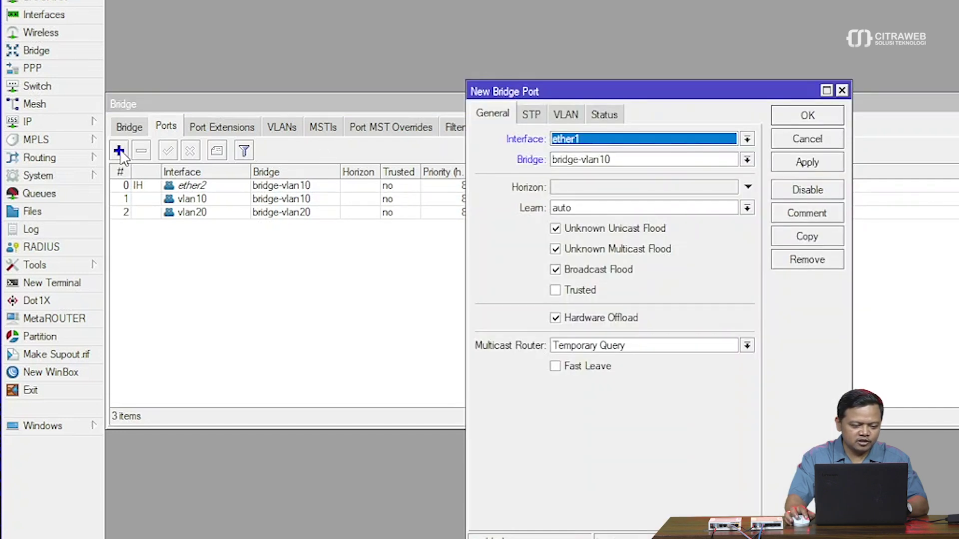
pyautogui.click(751, 142)
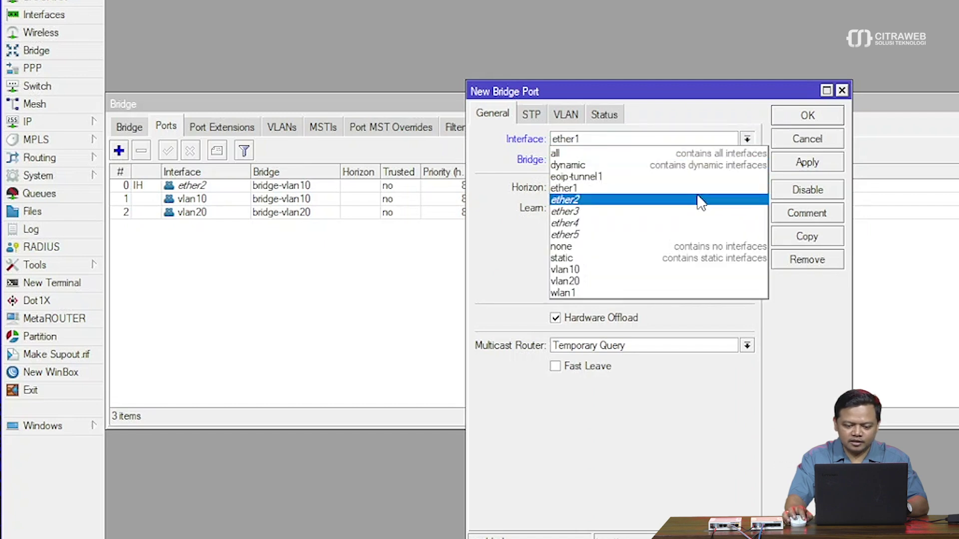
pyautogui.click(694, 212)
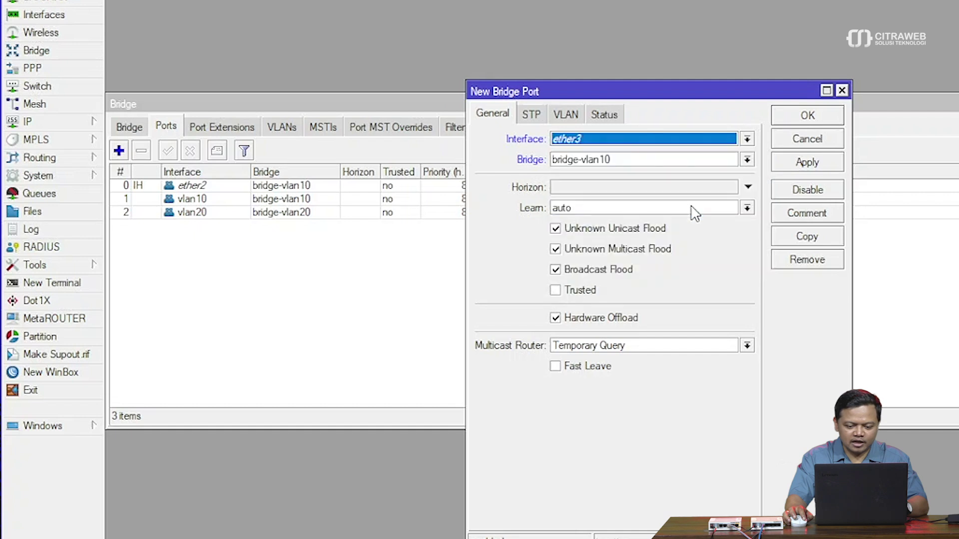
pyautogui.click(746, 160)
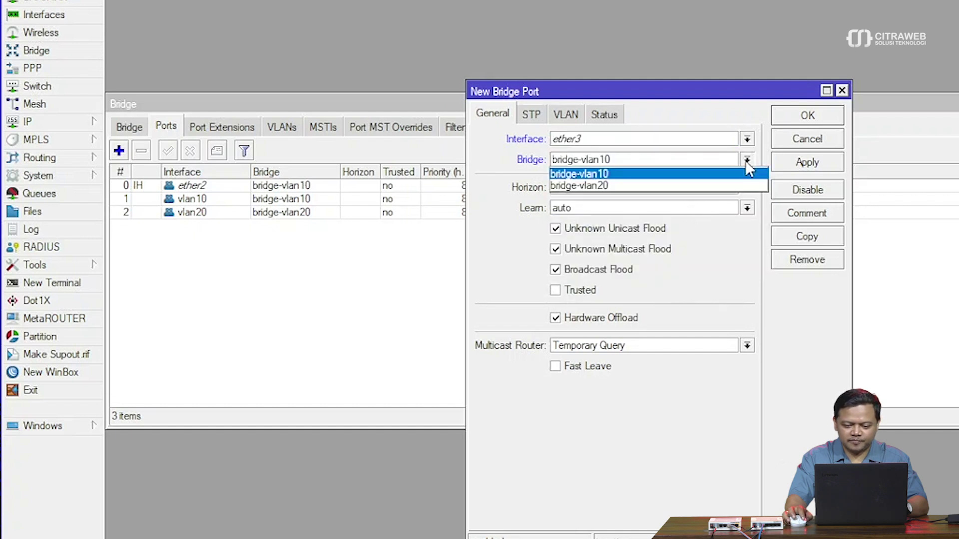
pyautogui.click(706, 182)
pyautogui.click(810, 163)
pyautogui.click(807, 116)
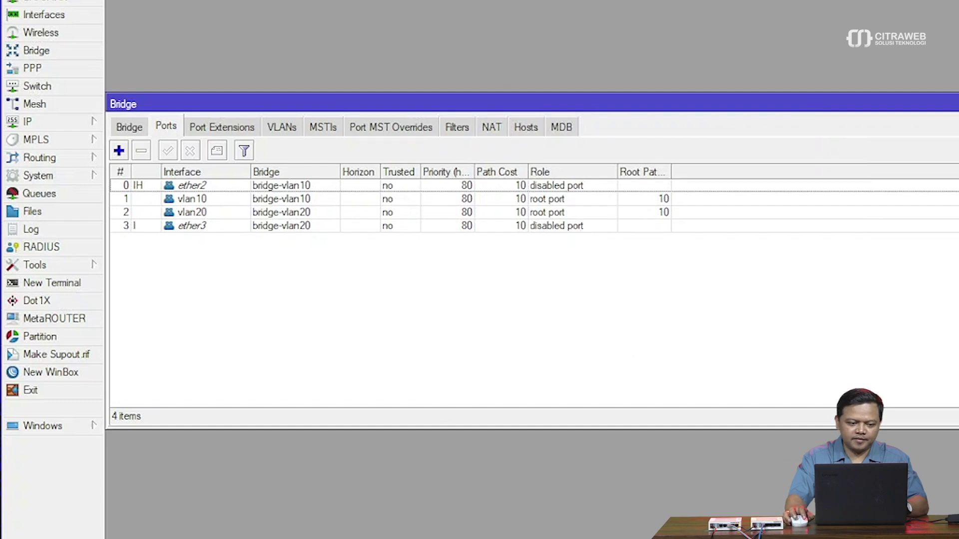
# Step: Connect to the Kantor-A router at D4:CA:6D:CA:06:CE and open its IP address list
pyautogui.press('Escape')
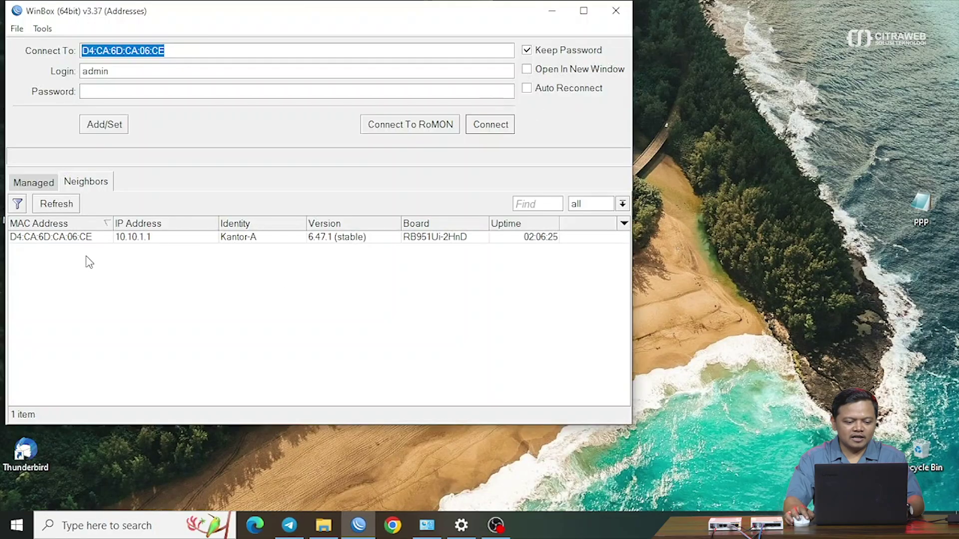
pyautogui.click(491, 124)
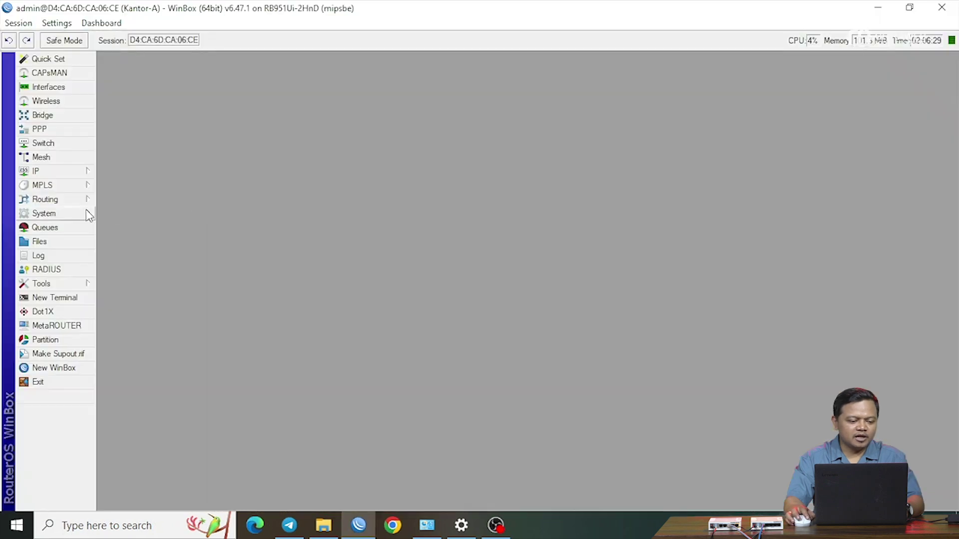
pyautogui.click(75, 175)
pyautogui.click(116, 195)
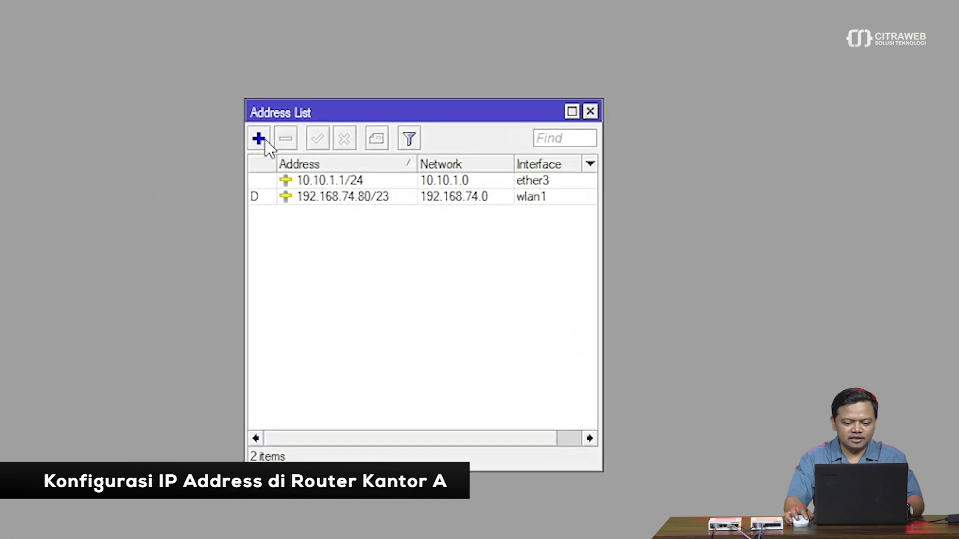
# Step: Add the IP address 172.16.10.1/24 to the bridge-vlan10 interface on Kantor-A
pyautogui.click(420, 185)
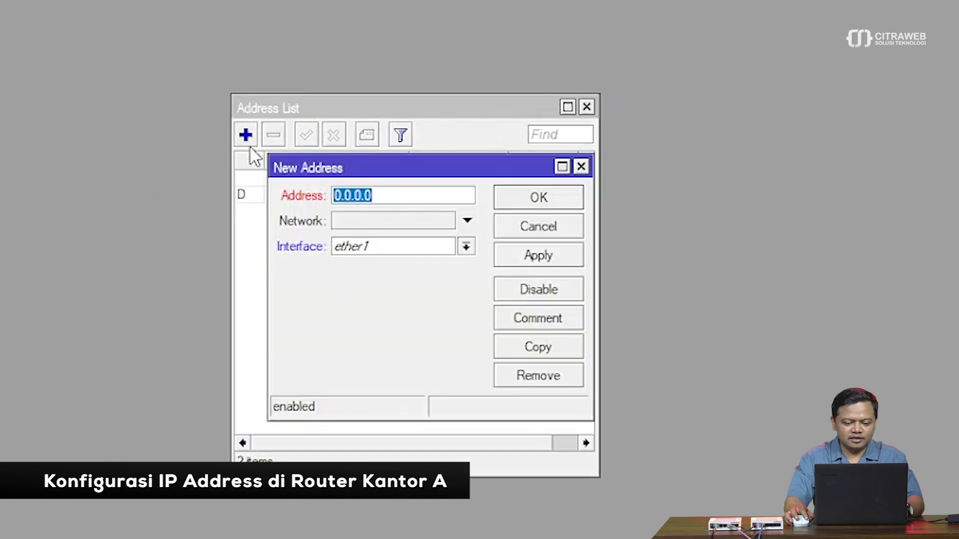
pyautogui.write('17')
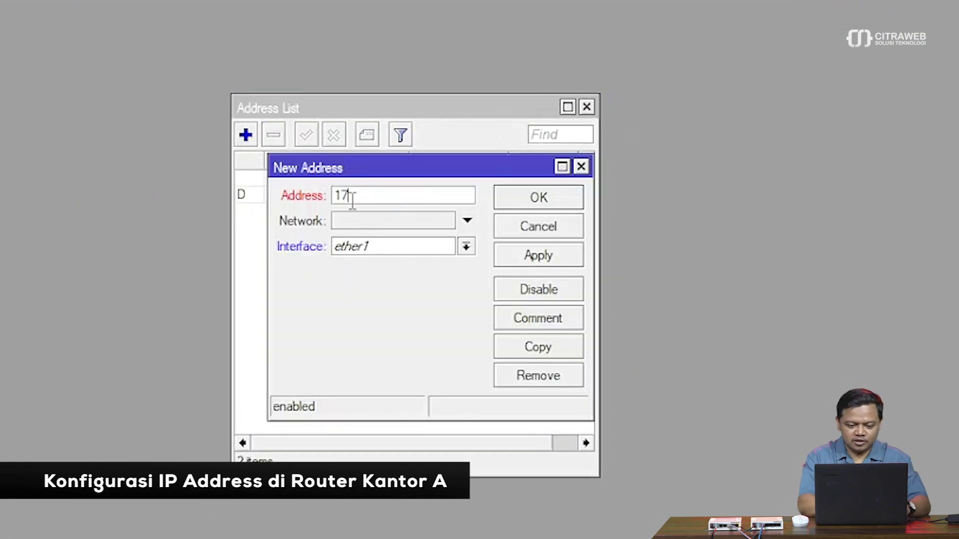
pyautogui.write('2.16.10')
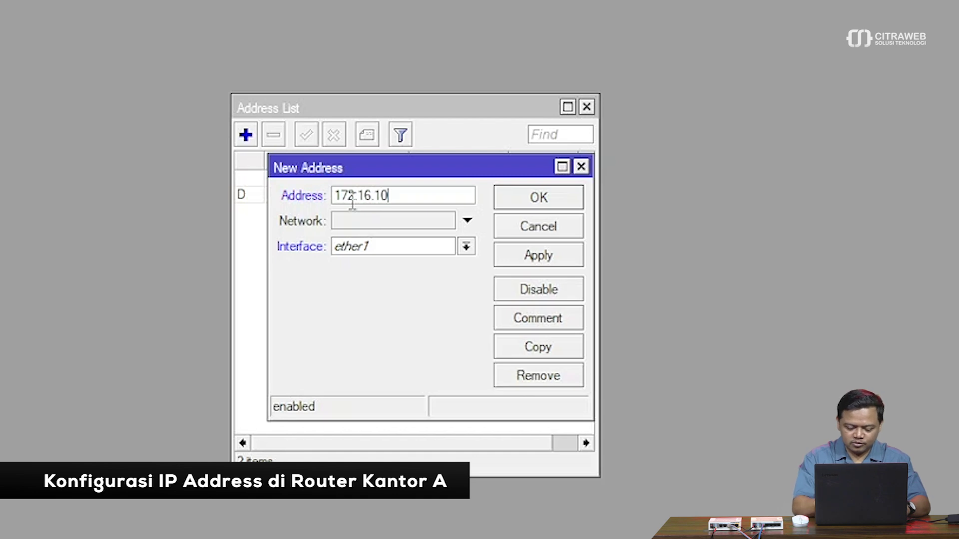
pyautogui.write('.1/24')
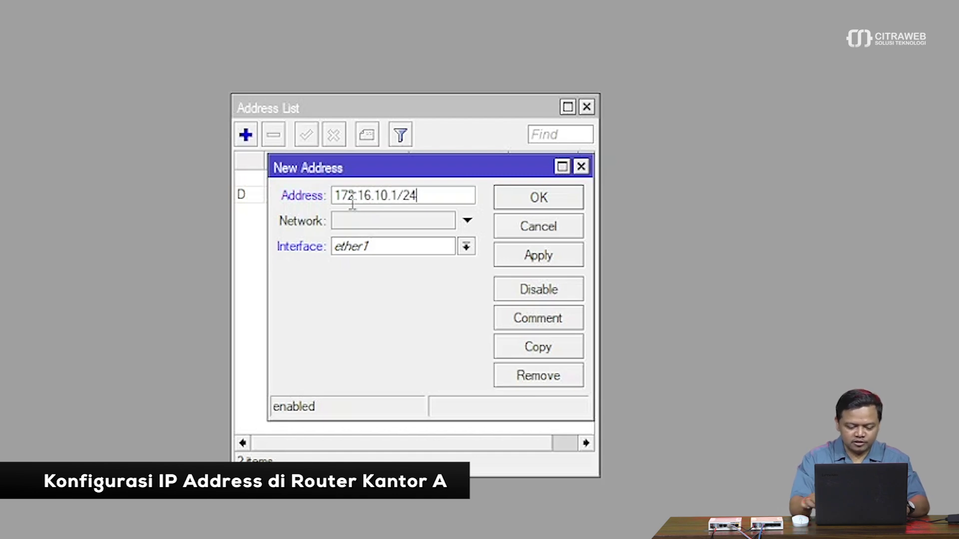
pyautogui.click(418, 252)
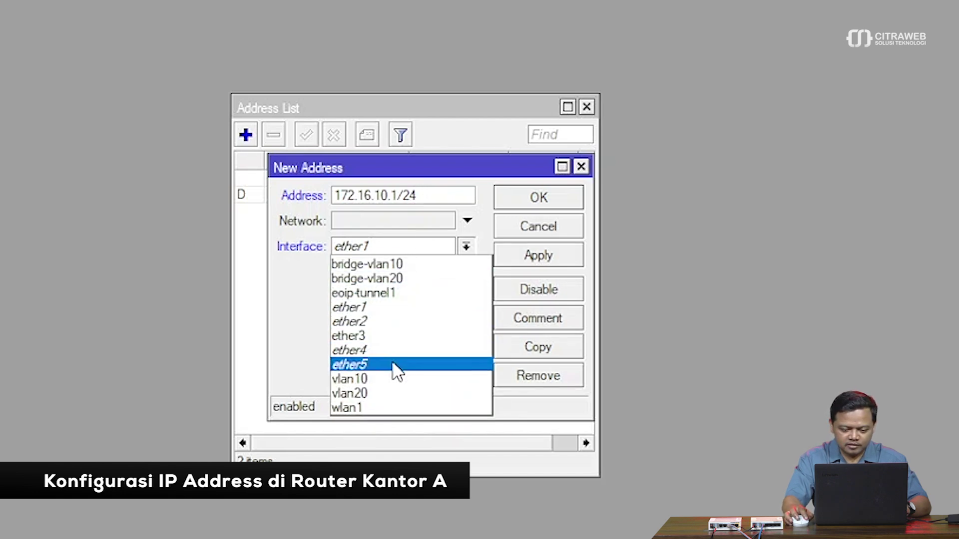
pyautogui.click(397, 263)
pyautogui.click(522, 256)
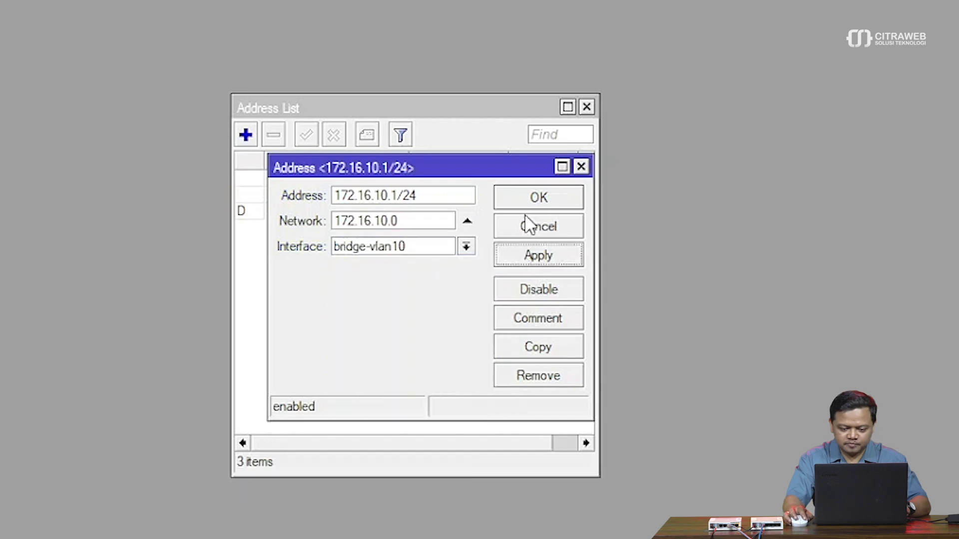
pyautogui.click(538, 199)
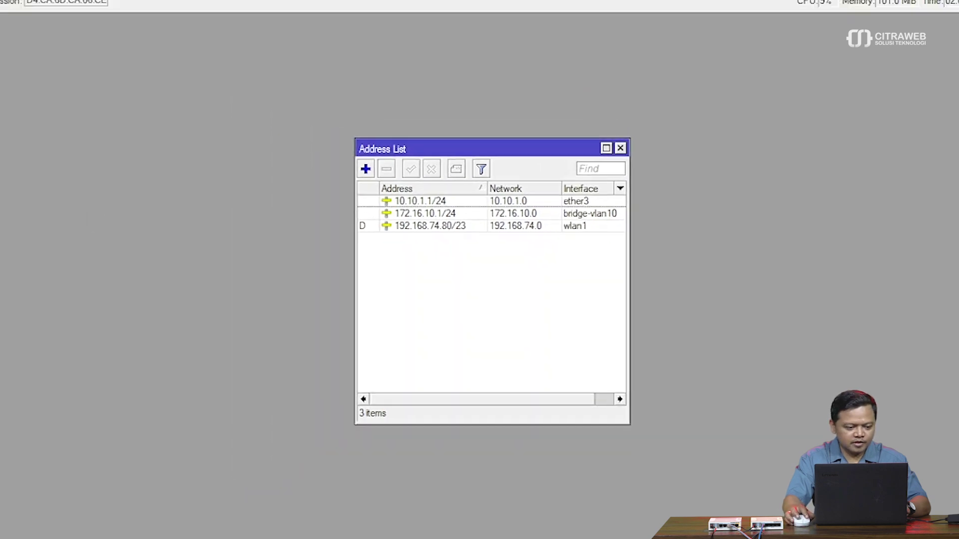
# Step: Add the IP address 172.16.20.1/24 to the bridge-vlan20 interface on Kantor-A and close the address list
pyautogui.click(34, 171)
pyautogui.click(144, 195)
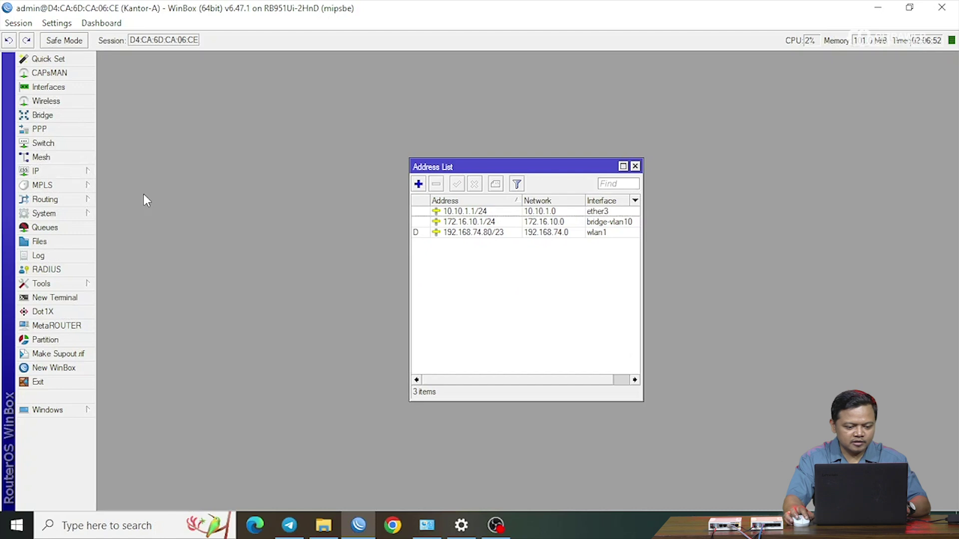
pyautogui.click(419, 184)
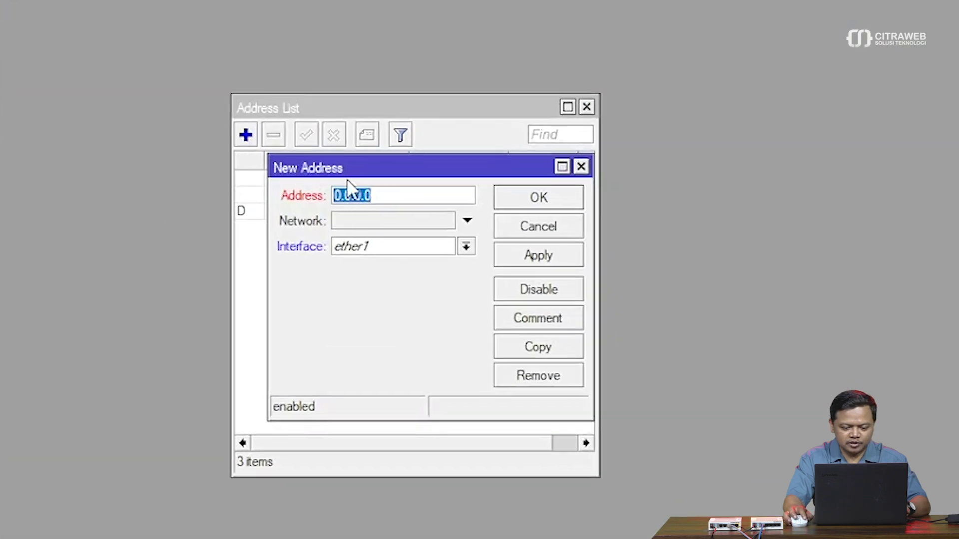
pyautogui.write('17')
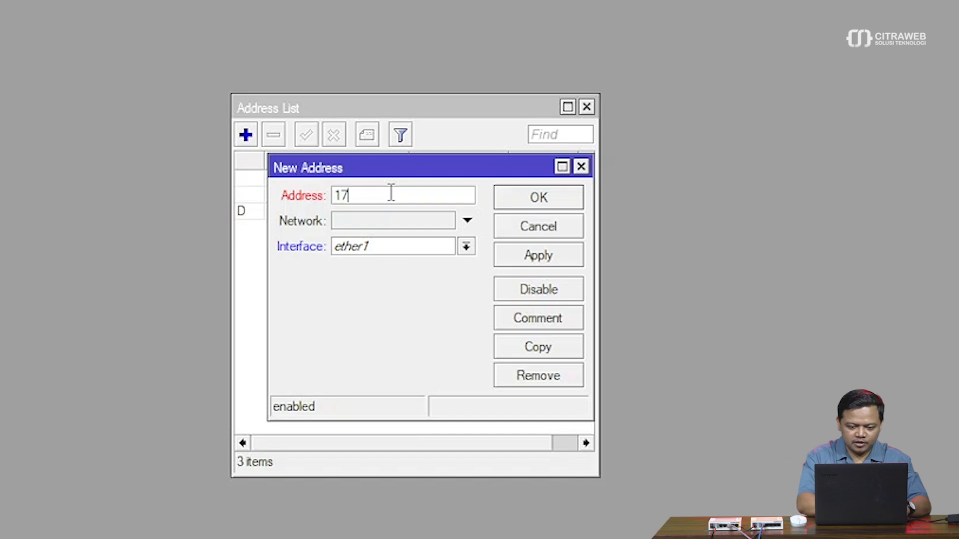
pyautogui.write('2.16.')
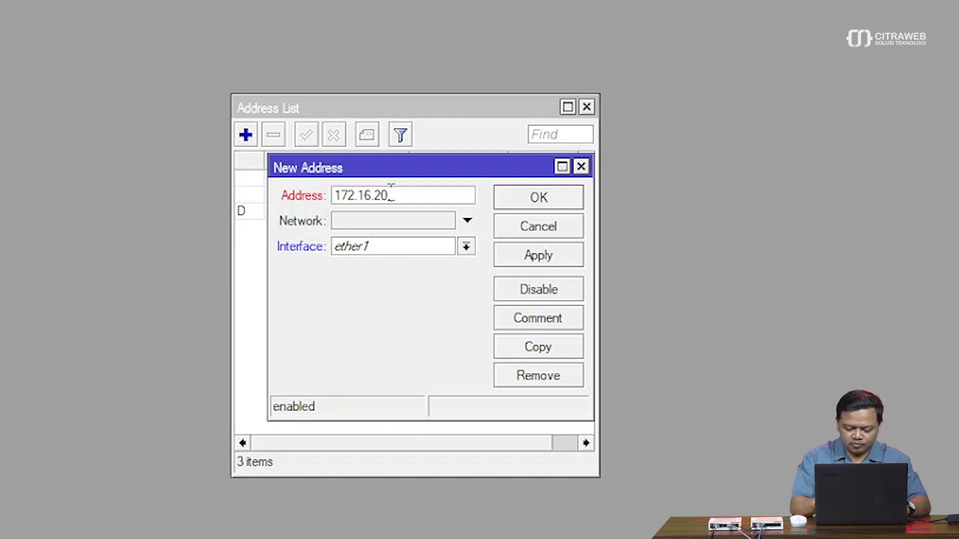
pyautogui.write('20.1/24')
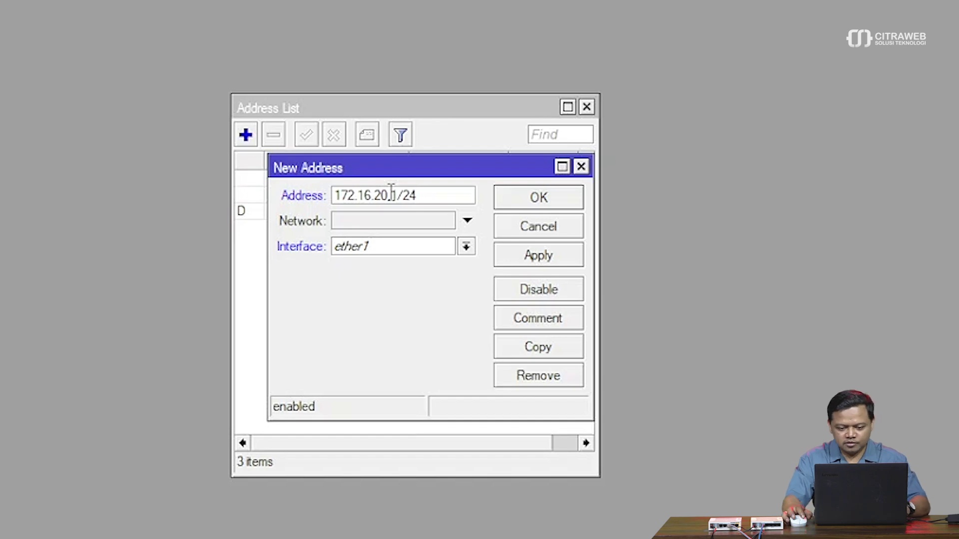
pyautogui.click(410, 247)
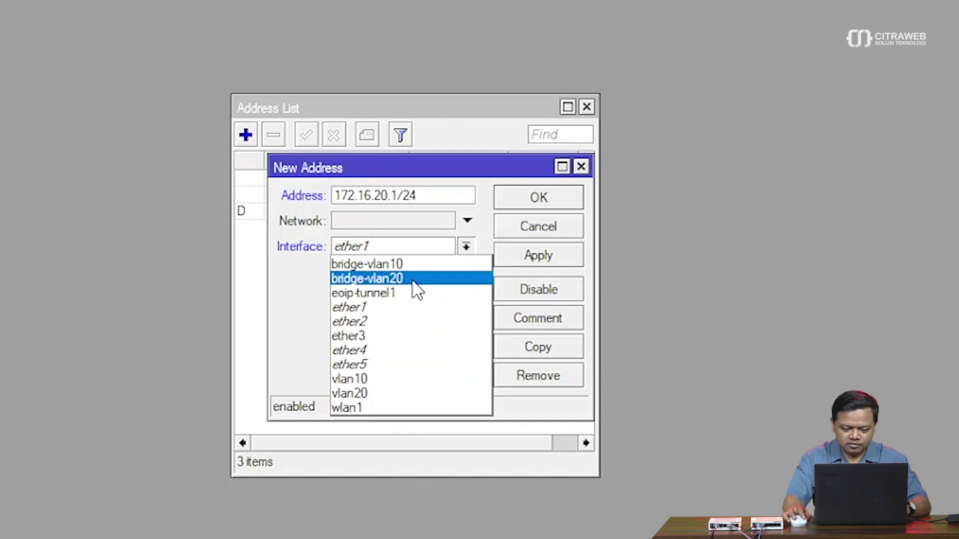
pyautogui.click(413, 279)
pyautogui.click(524, 255)
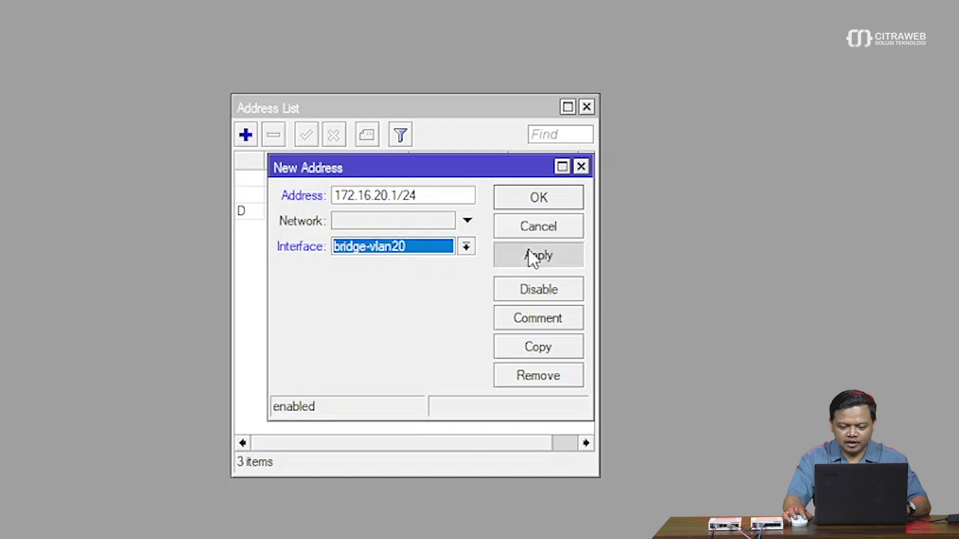
pyautogui.click(560, 198)
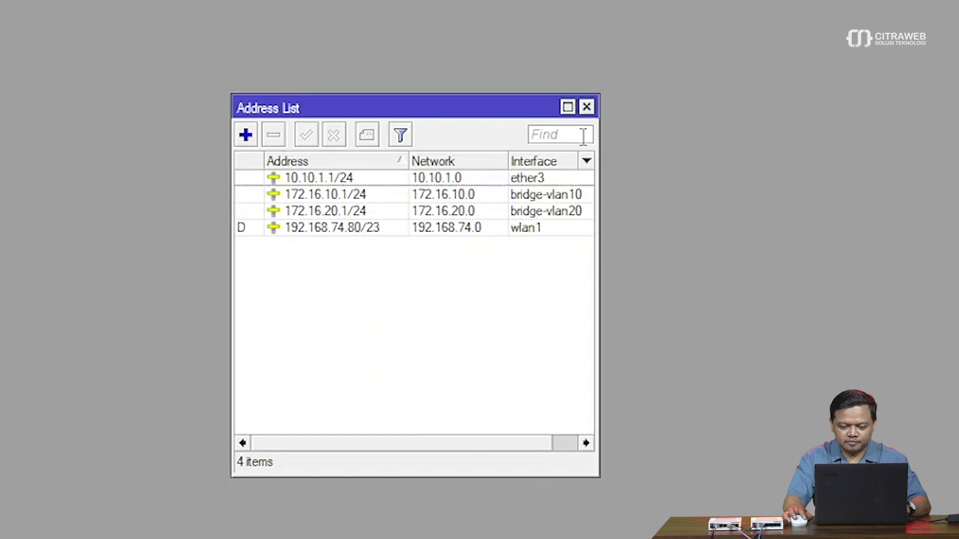
pyautogui.click(592, 106)
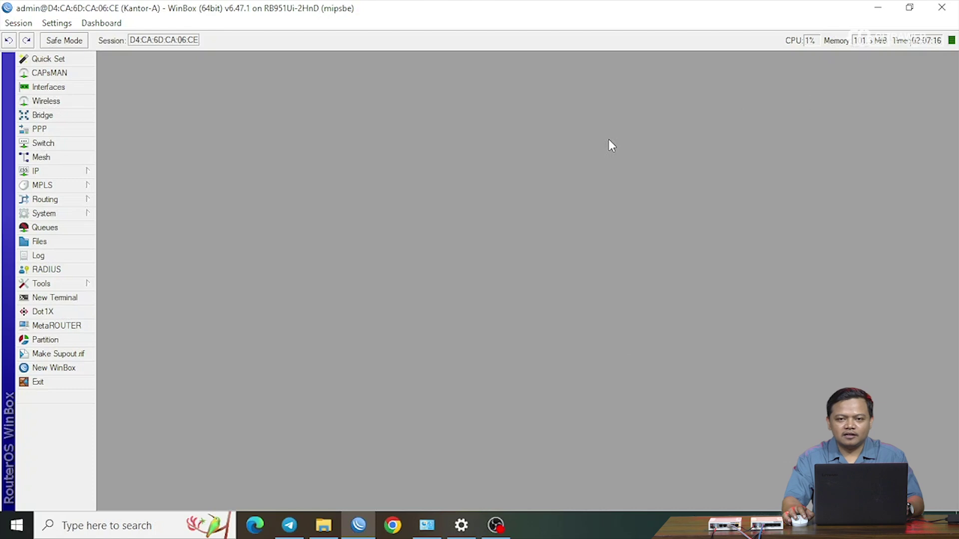
# Step: Close the Kantor-A session and connect to the Kantor-B router at 192.168.75.32 as admin, skipping the password change
pyautogui.click(940, 8)
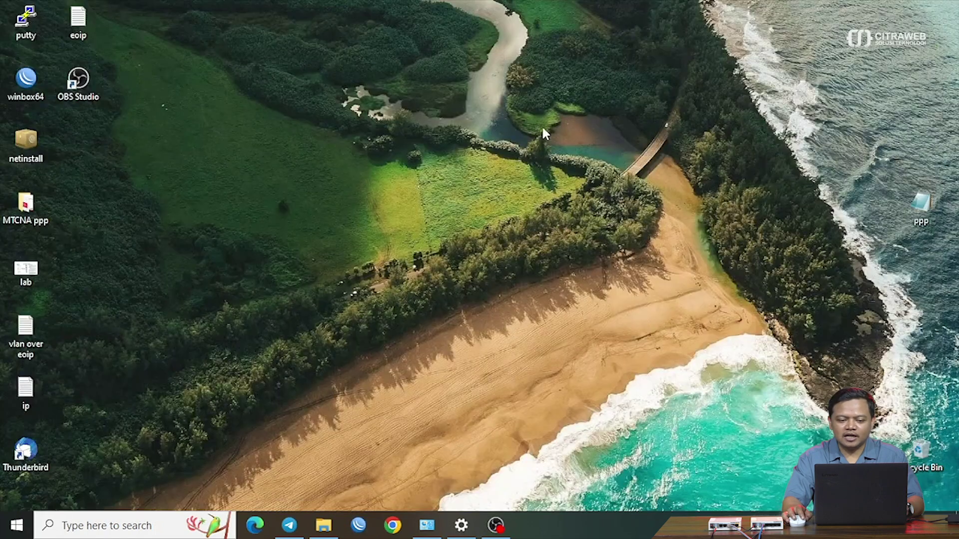
pyautogui.rightClick(405, 174)
pyautogui.click(431, 214)
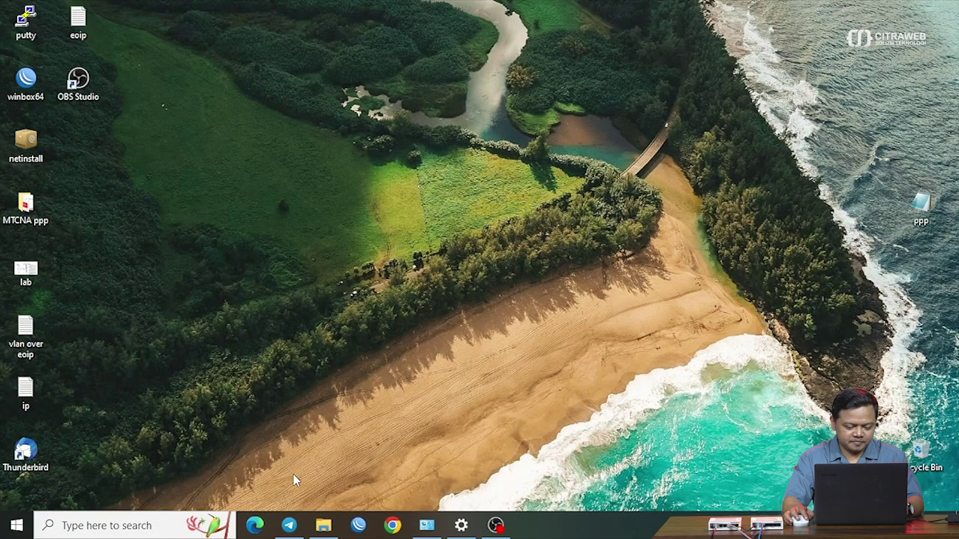
pyautogui.click(359, 525)
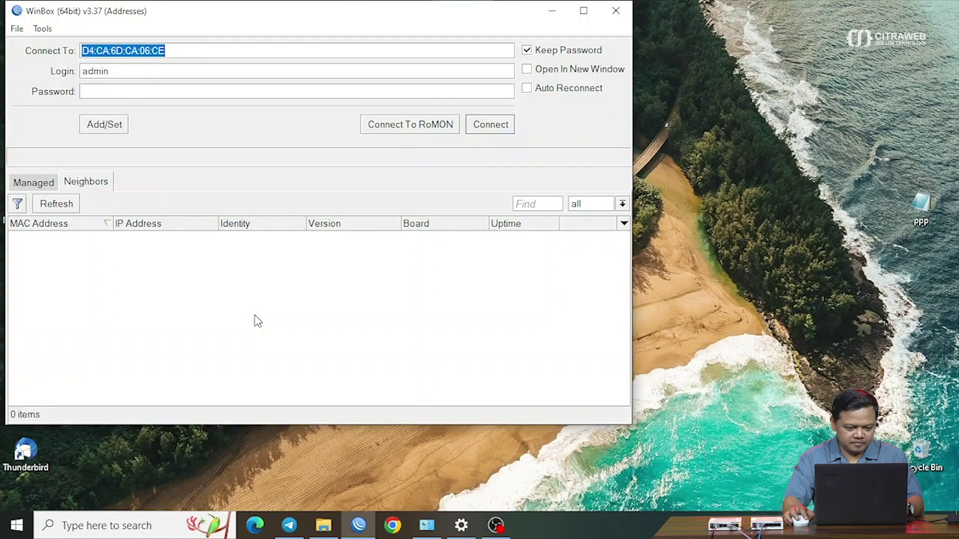
pyautogui.write('192.168.75.32')
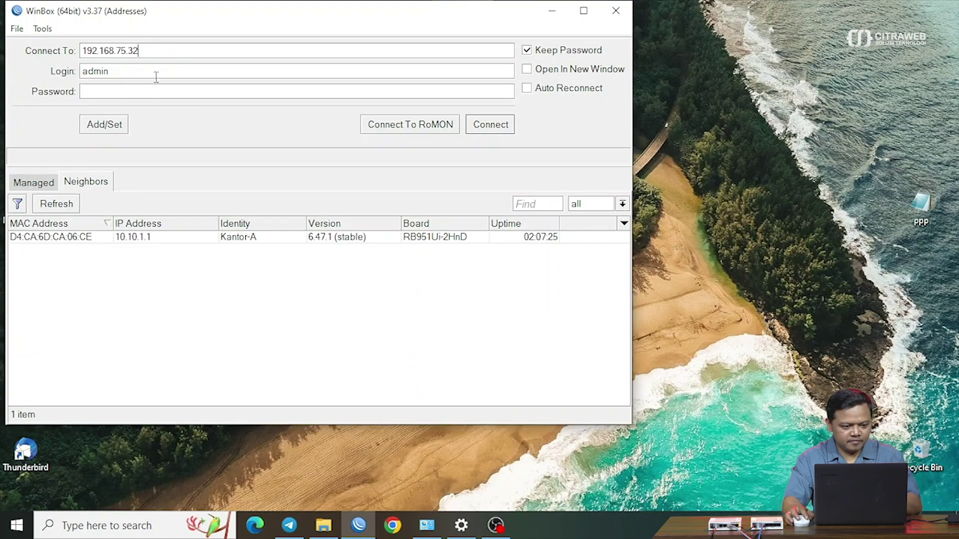
pyautogui.click(469, 126)
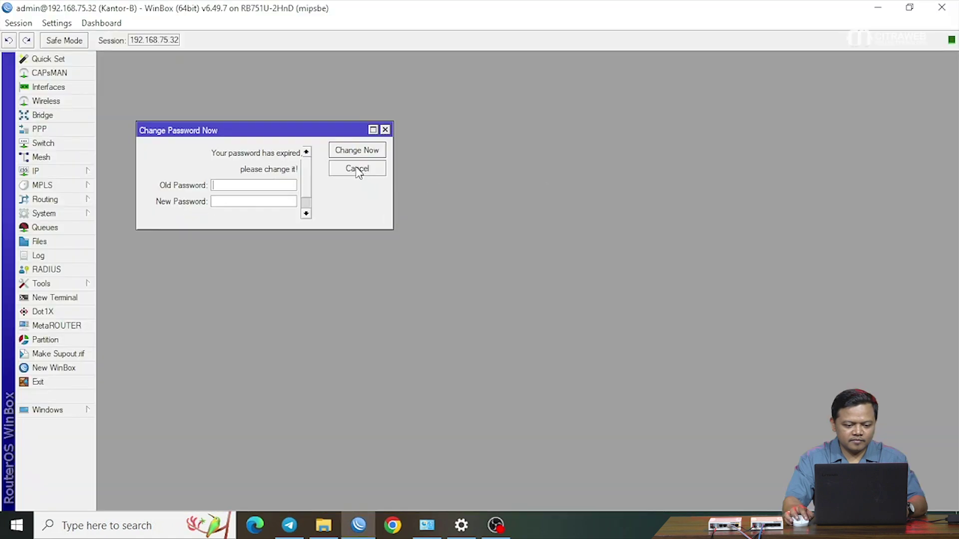
pyautogui.click(359, 169)
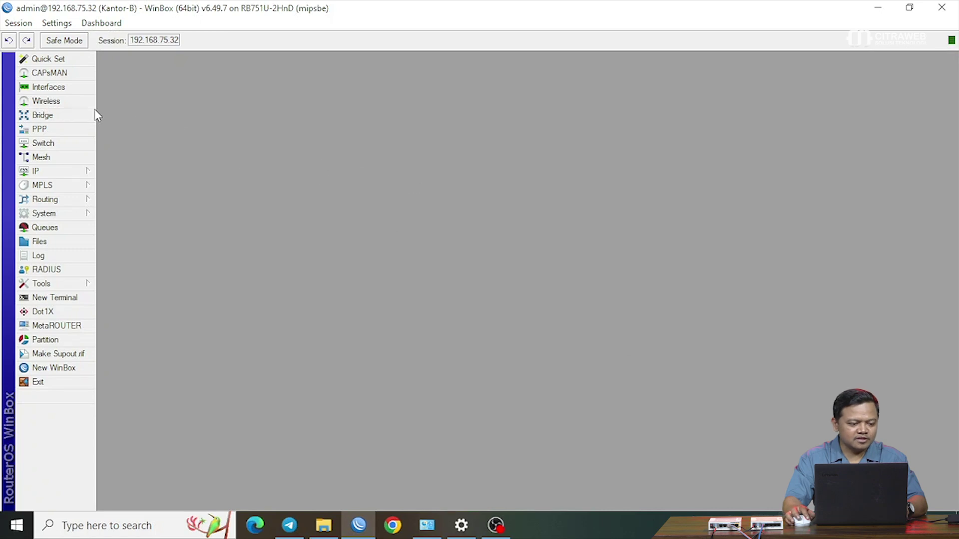
# Step: Enable VLAN filtering on the bridge-vlan10 bridge of Kantor-B
pyautogui.click(48, 115)
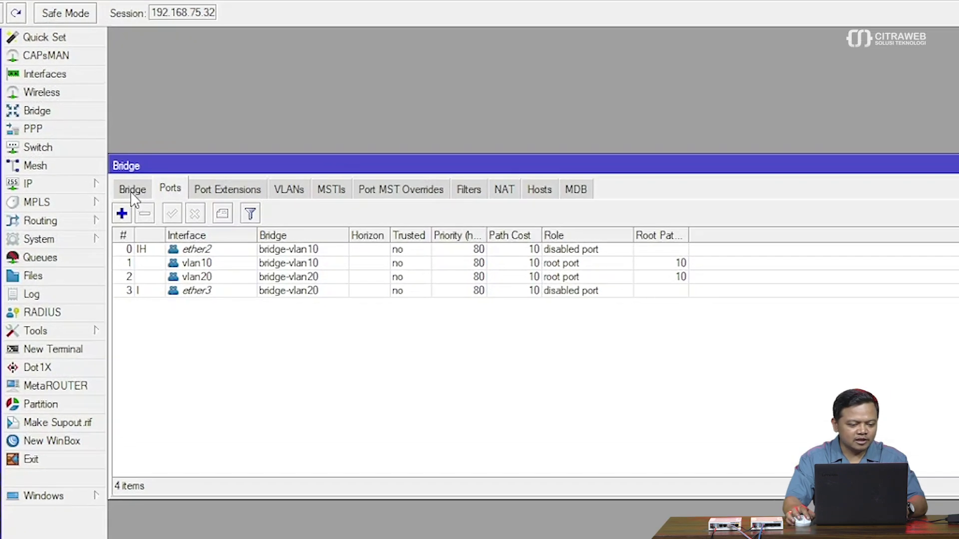
pyautogui.click(115, 174)
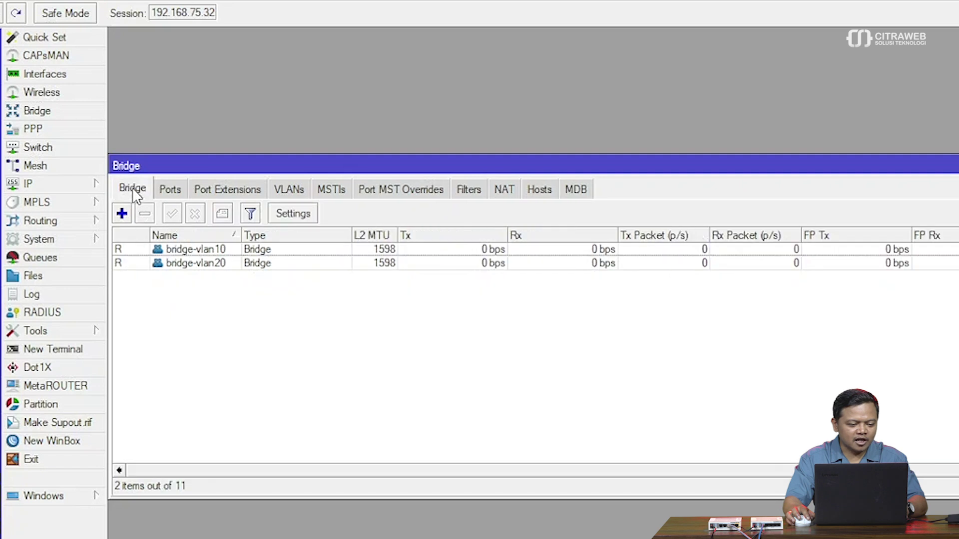
pyautogui.doubleClick(180, 249)
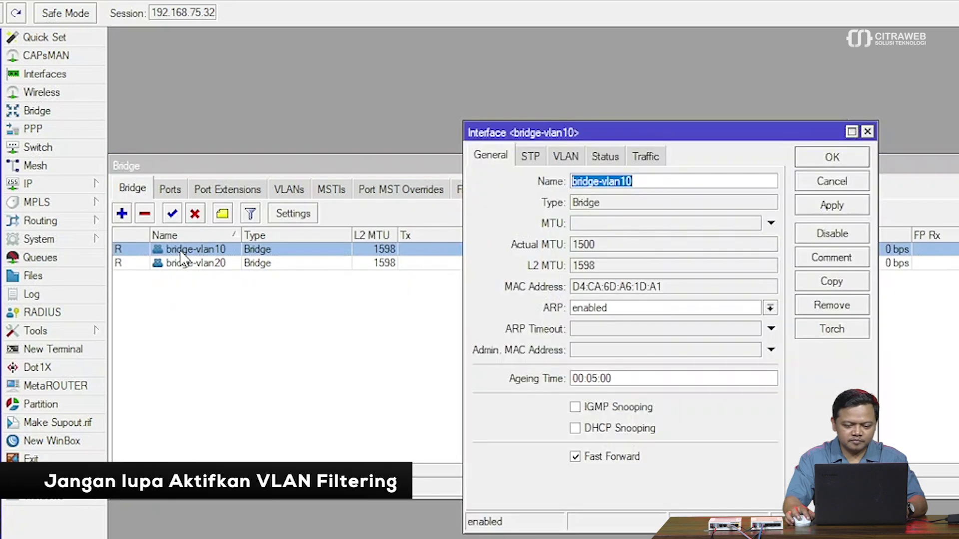
pyautogui.click(565, 159)
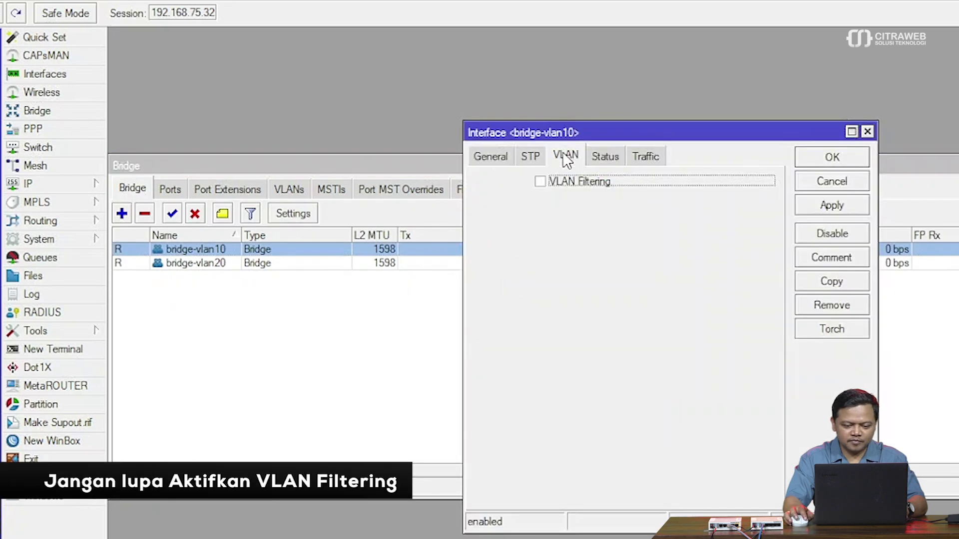
pyautogui.click(571, 181)
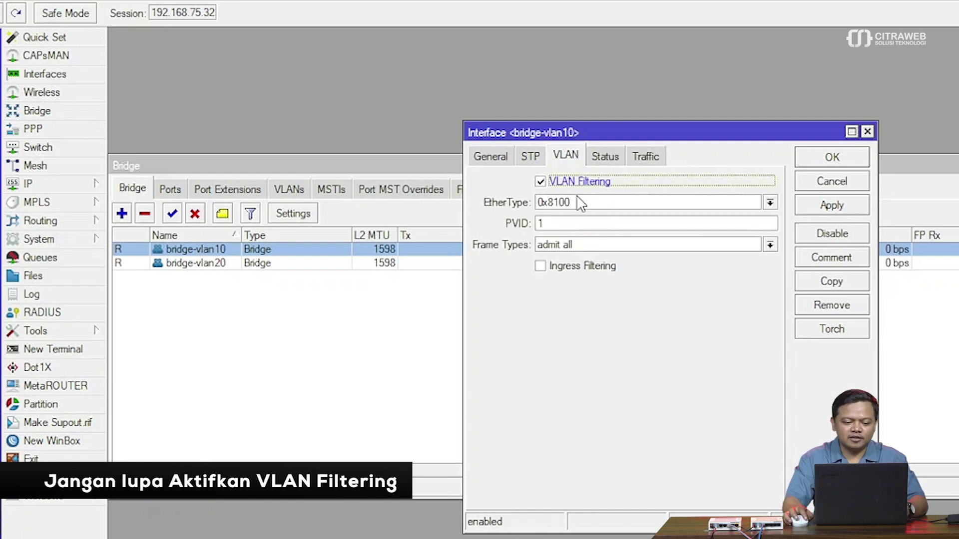
pyautogui.click(829, 206)
pyautogui.click(831, 159)
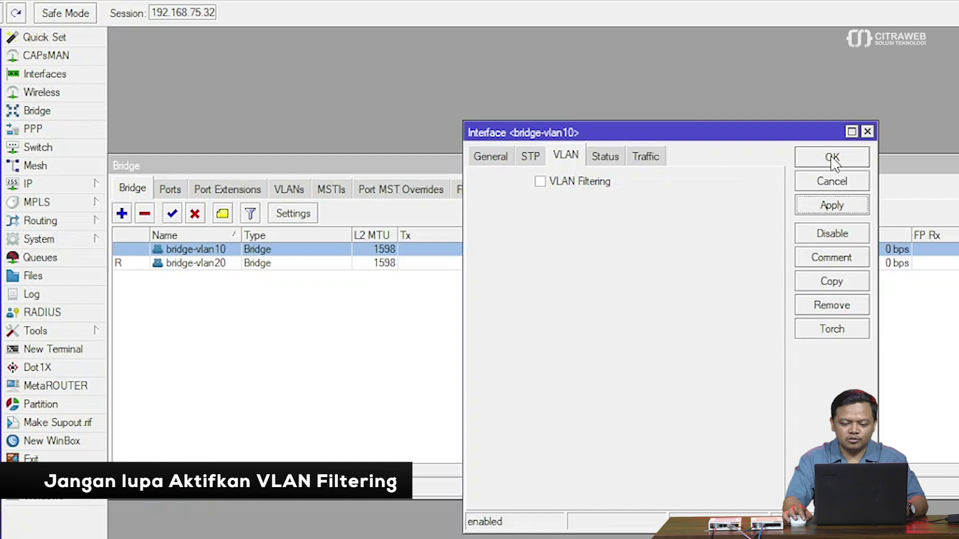
# Step: Enable VLAN filtering on the bridge-vlan20 bridge of Kantor-B
pyautogui.doubleClick(204, 264)
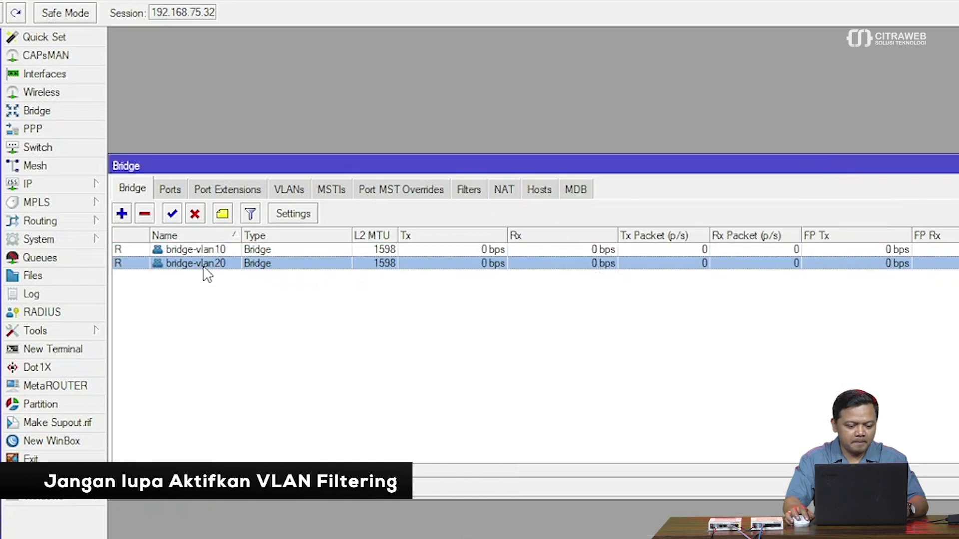
pyautogui.click(542, 182)
pyautogui.click(829, 205)
pyautogui.click(831, 159)
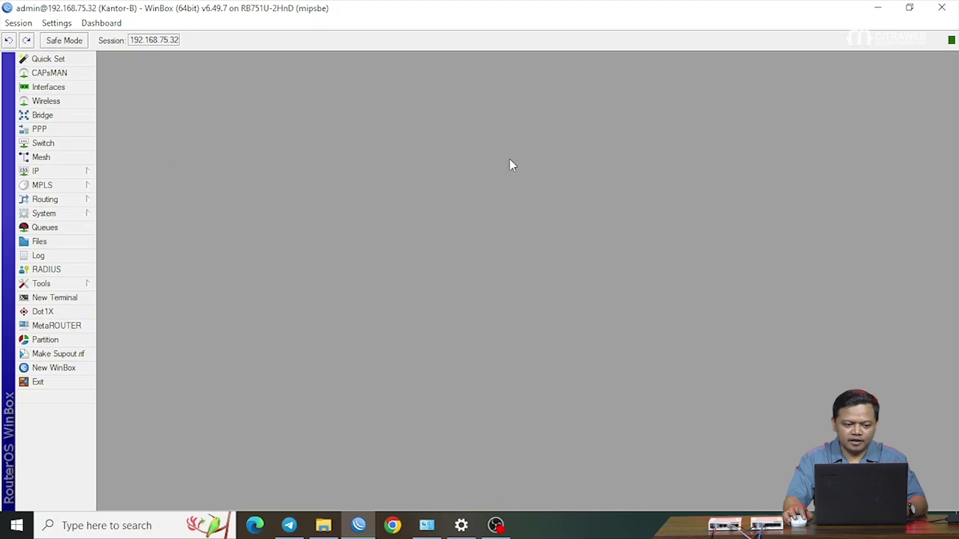
# Step: Leave the Kantor-B session and connect to the Kantor-A router at D4:CA:6D:CA:06:CF as admin
pyautogui.click(879, 8)
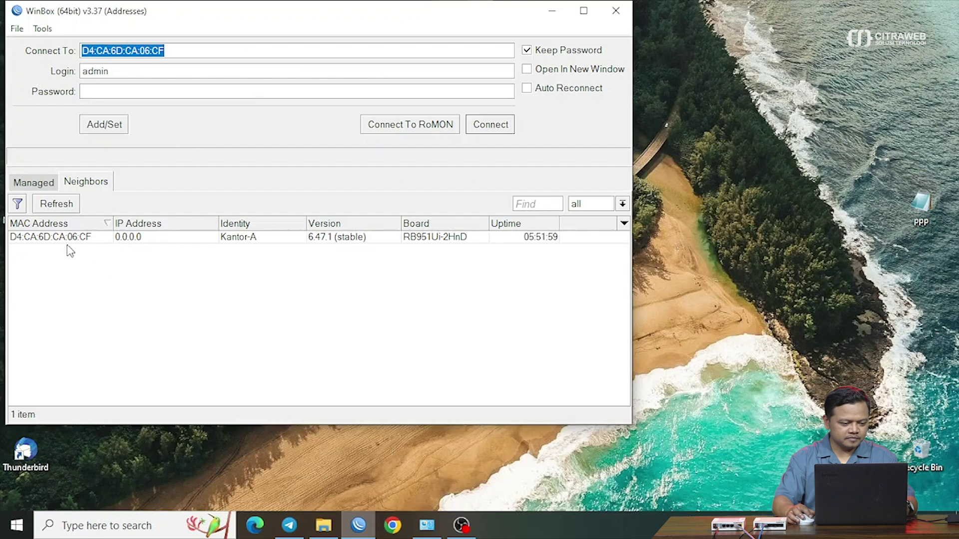
pyautogui.click(72, 237)
pyautogui.click(492, 125)
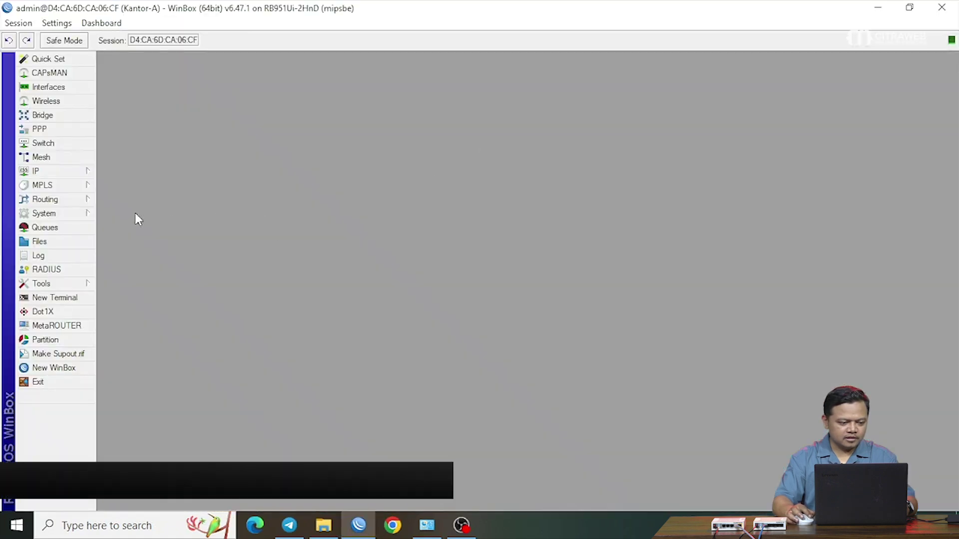
# Step: Set up a DHCP server on bridge-vlan10 of Kantor-A with gateway 172.16.10.1, accepting the proposed values for the other settings
pyautogui.click(83, 172)
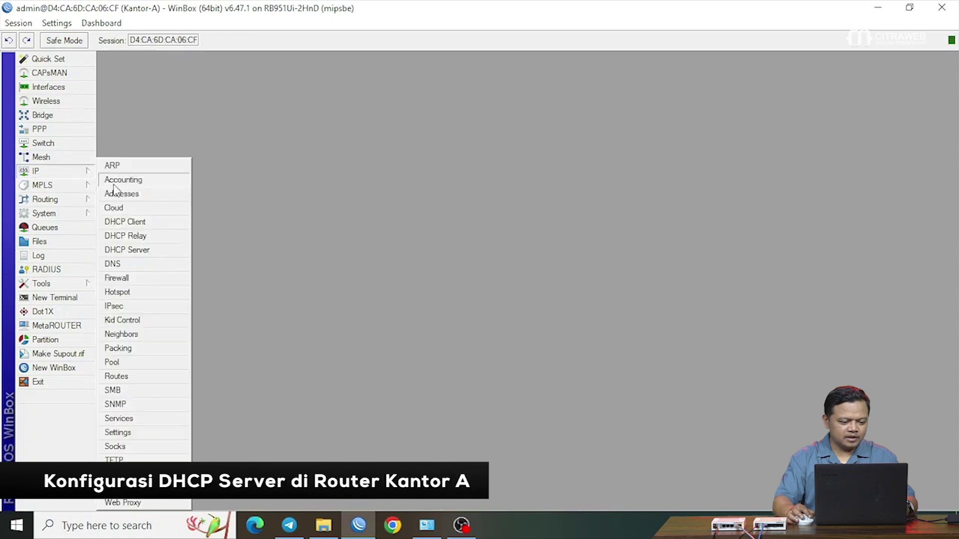
pyautogui.click(120, 248)
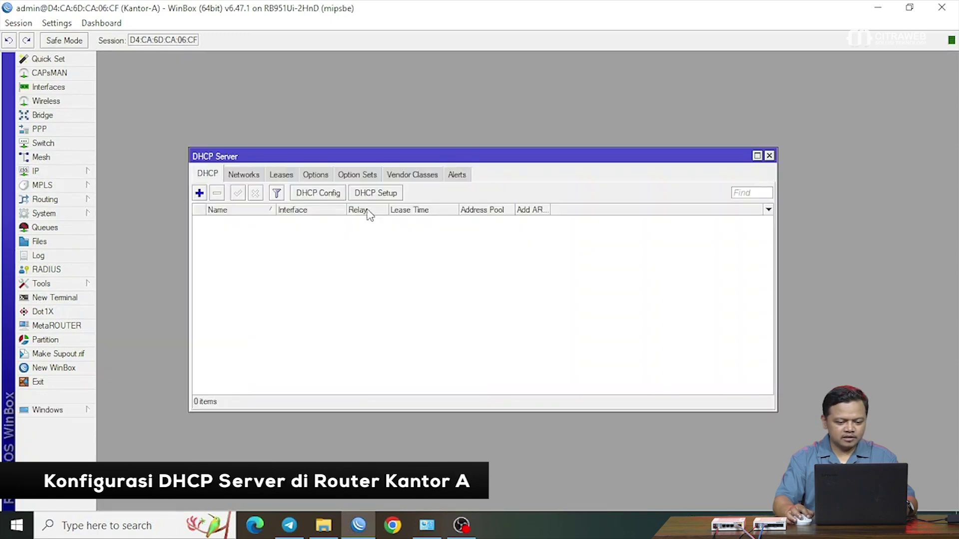
pyautogui.click(257, 112)
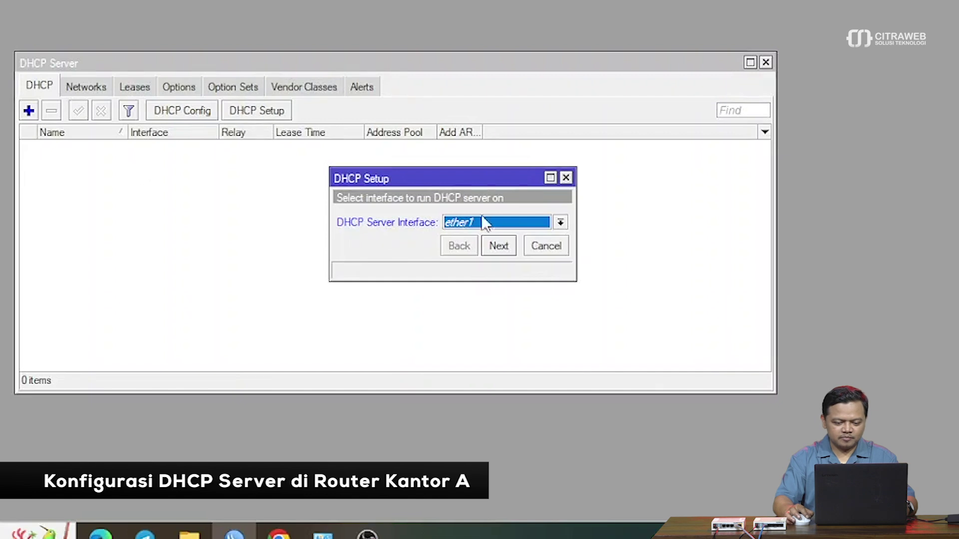
pyautogui.click(542, 230)
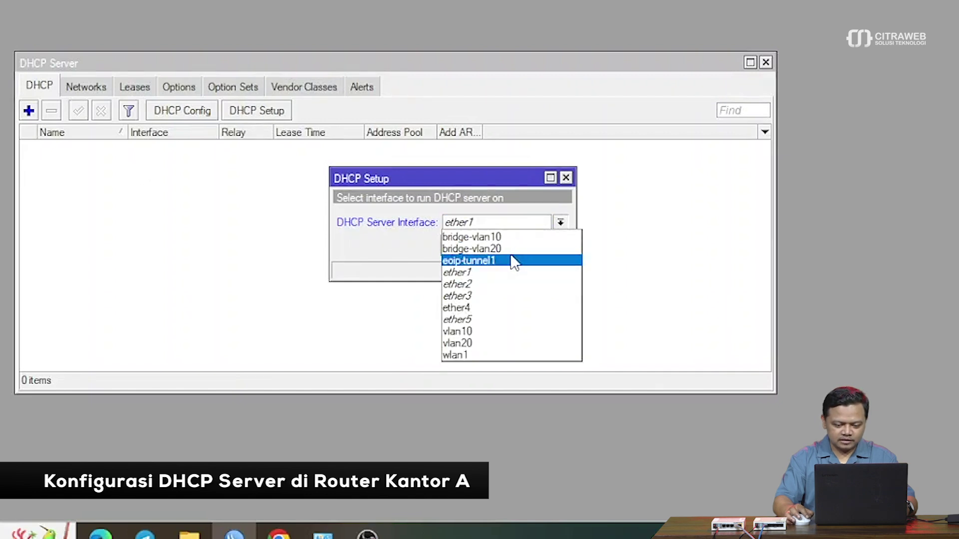
pyautogui.click(506, 237)
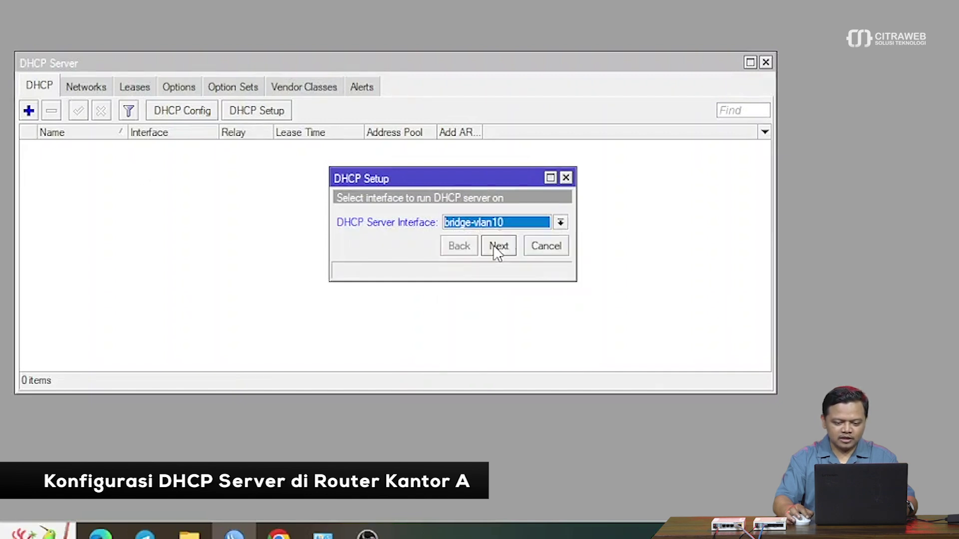
pyautogui.click(496, 248)
pyautogui.click(496, 248)
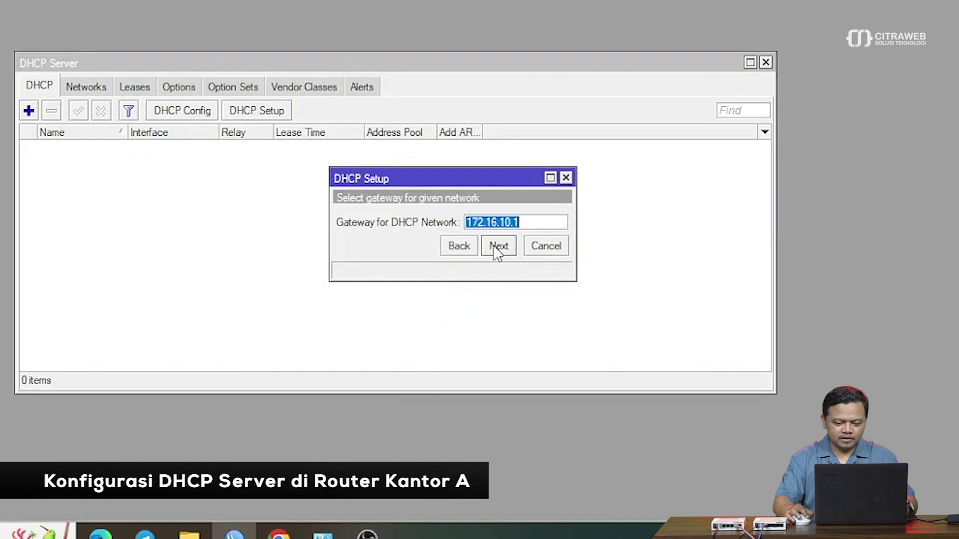
pyautogui.click(495, 247)
pyautogui.click(494, 247)
pyautogui.click(494, 247)
pyautogui.click(495, 247)
pyautogui.click(455, 219)
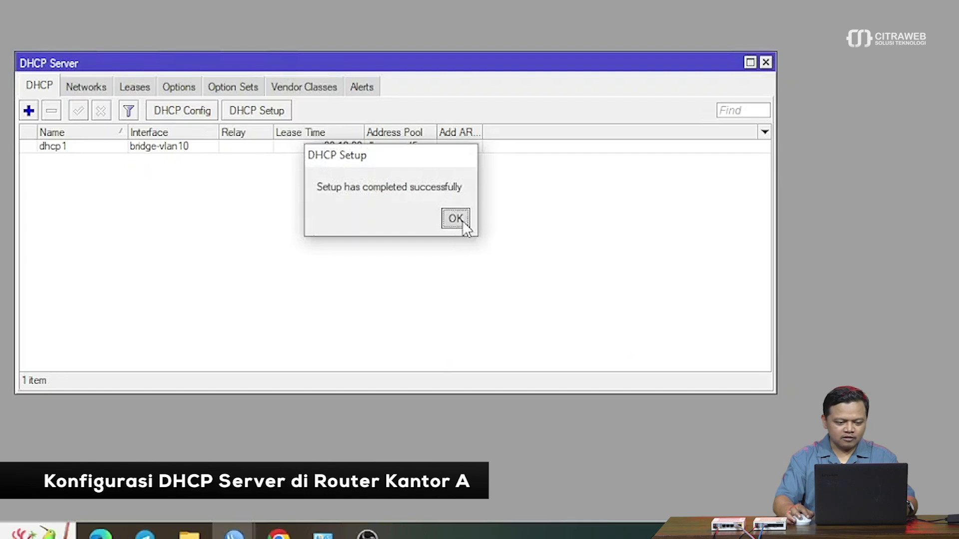
# Step: Set up a second DHCP server on bridge-vlan20 of Kantor-A with the proposed settings, and close the router session
pyautogui.click(258, 111)
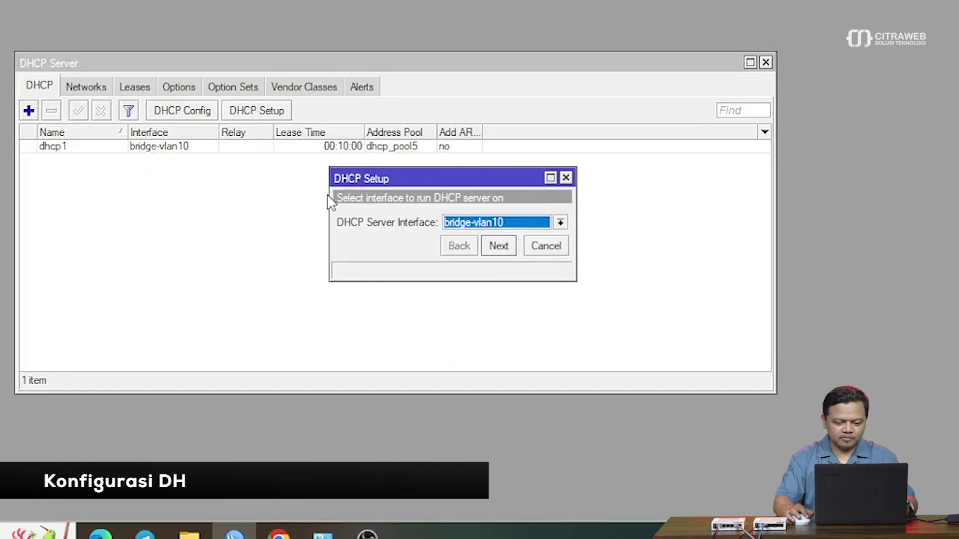
pyautogui.click(559, 223)
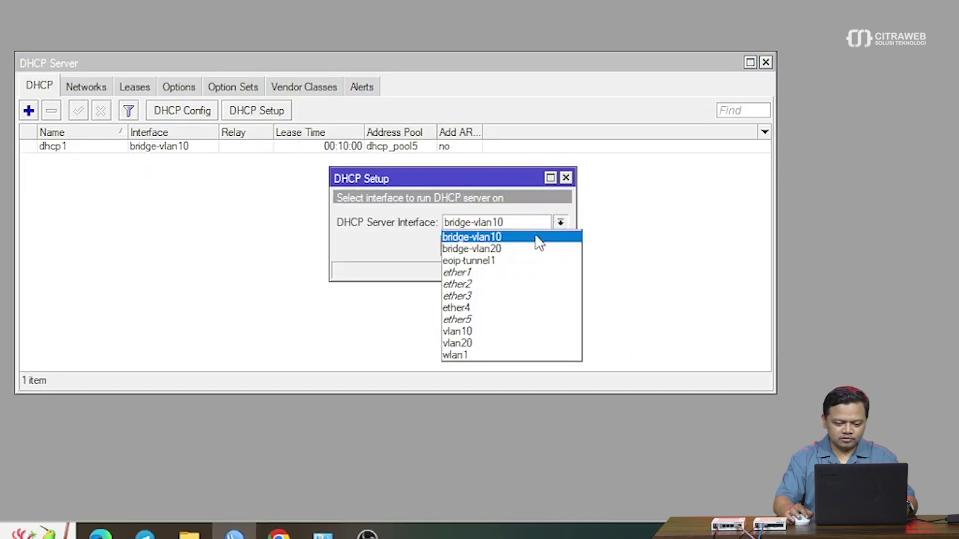
pyautogui.click(525, 248)
pyautogui.click(498, 246)
pyautogui.click(499, 246)
pyautogui.click(498, 246)
pyautogui.click(499, 246)
pyautogui.click(498, 246)
pyautogui.click(499, 246)
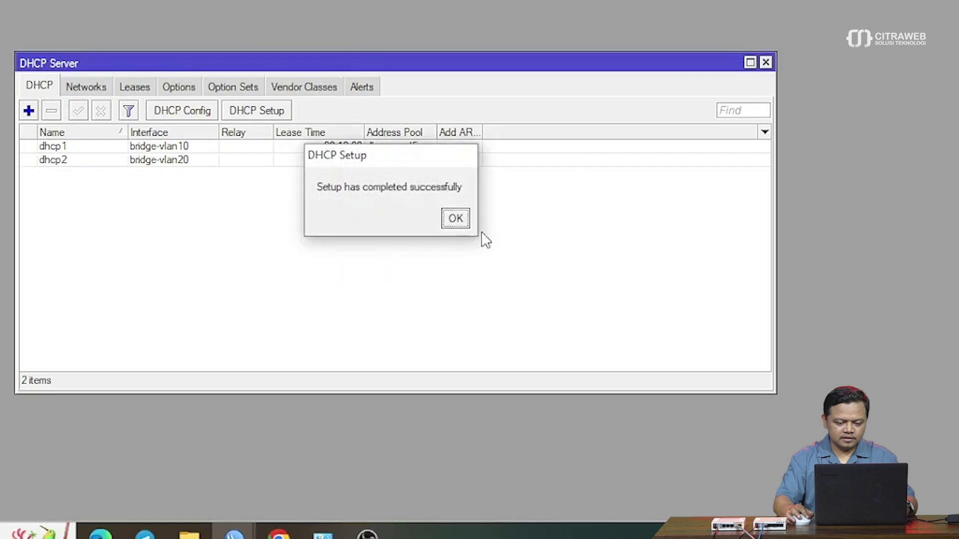
pyautogui.click(455, 219)
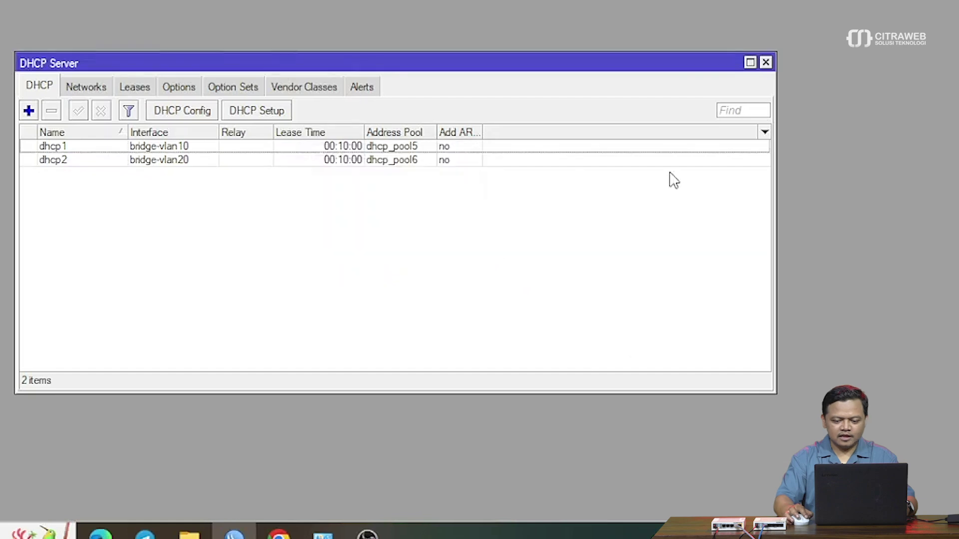
pyautogui.click(766, 62)
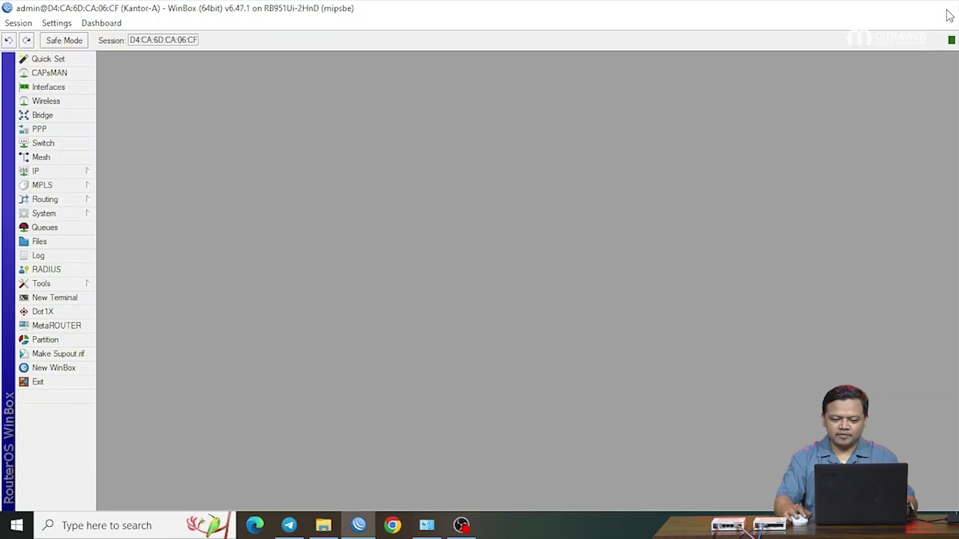
pyautogui.click(948, 13)
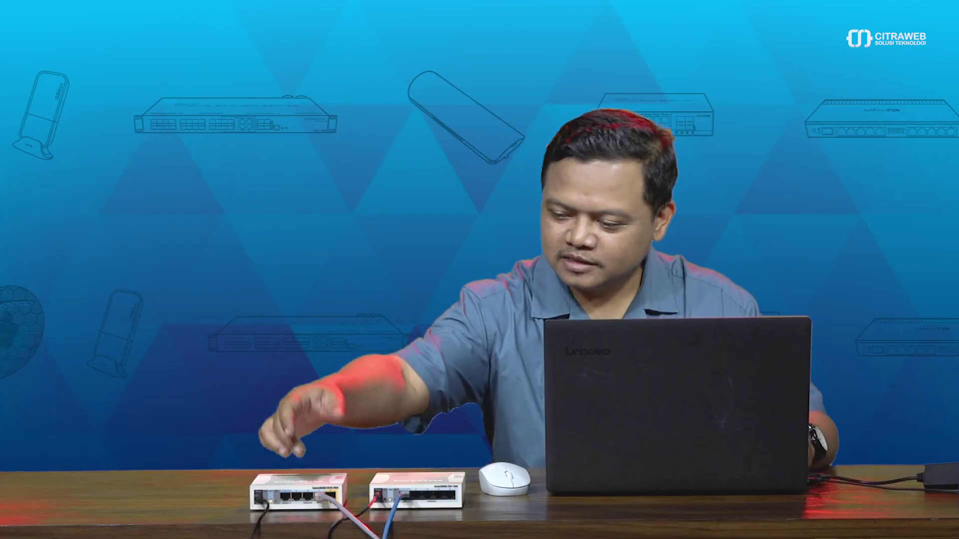